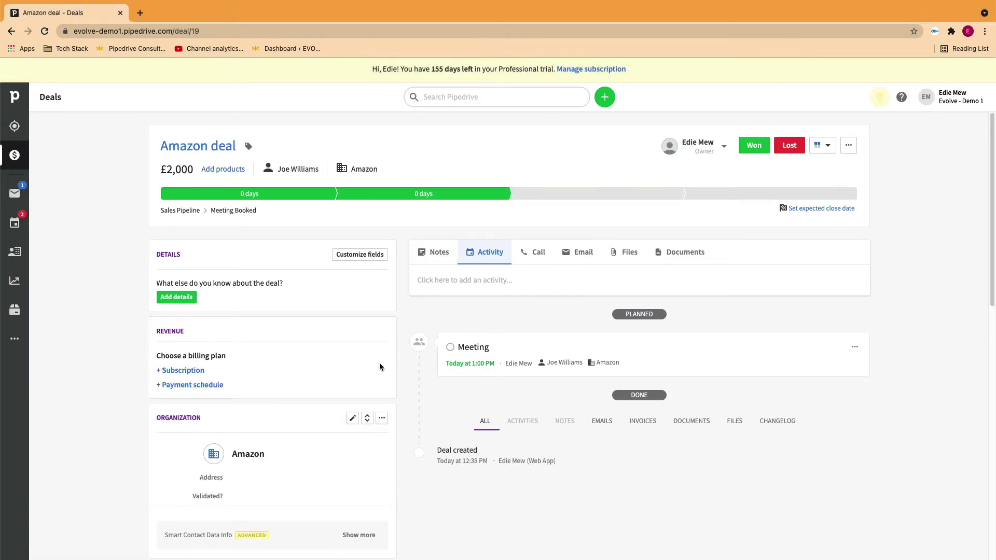
# Mark the Amazon meeting done, add a Follow up activity for August 6, and move the deal to Meeting Had - Qualified.
pyautogui.click(451, 349)
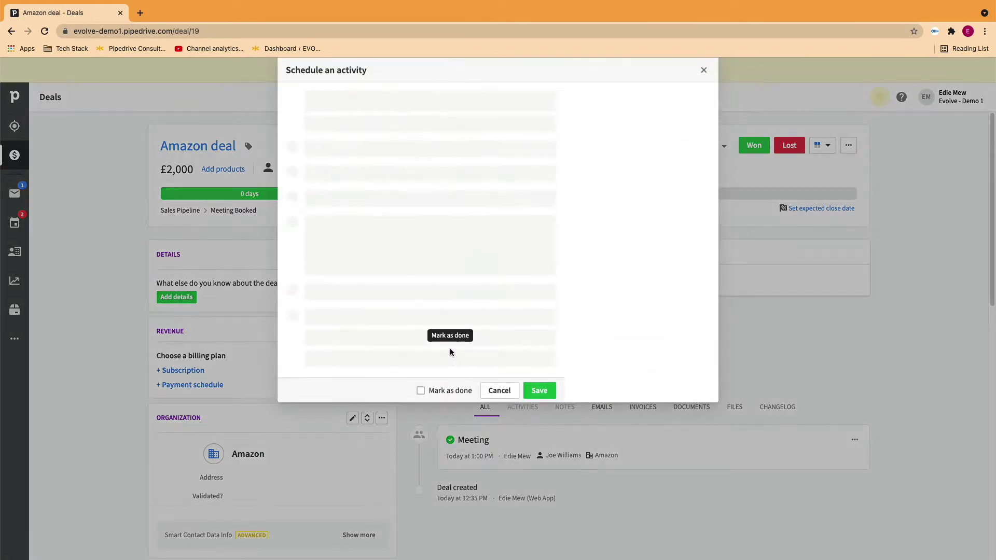
pyautogui.write('Follow up')
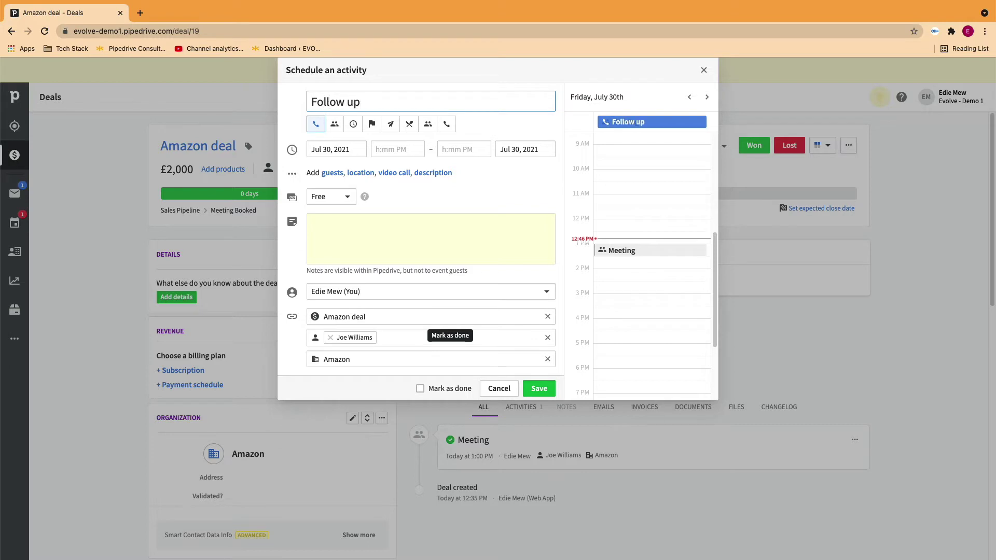
pyautogui.click(355, 149)
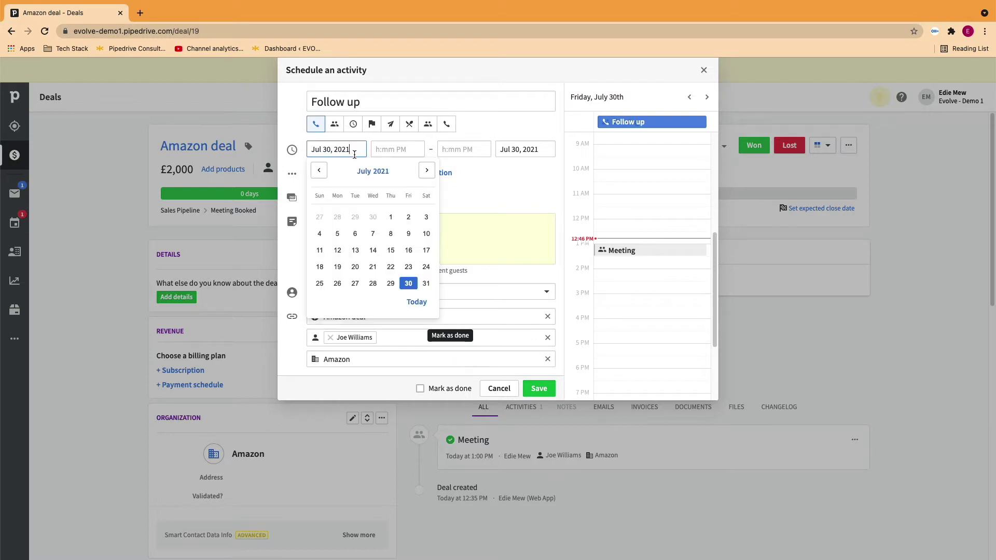
pyautogui.click(424, 171)
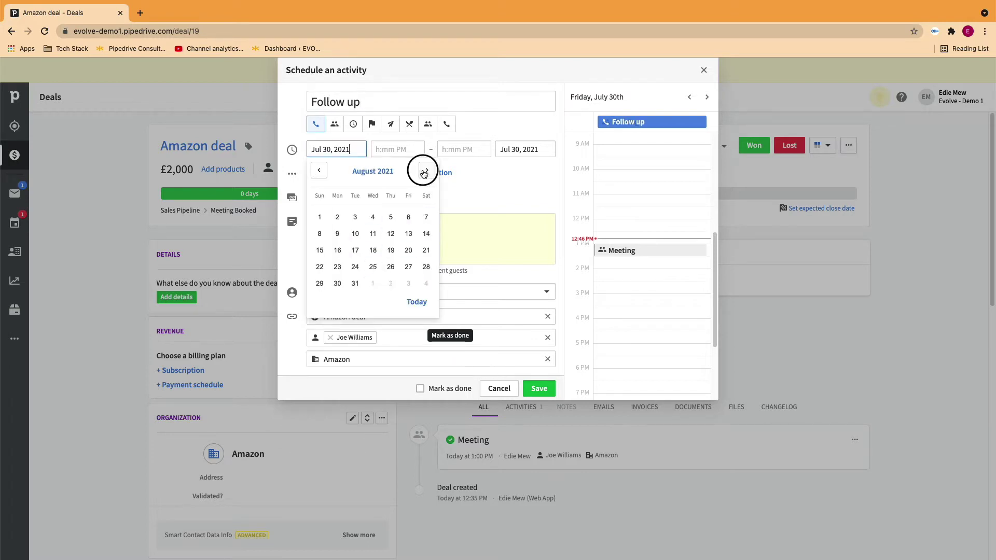
pyautogui.click(408, 217)
pyautogui.click(539, 390)
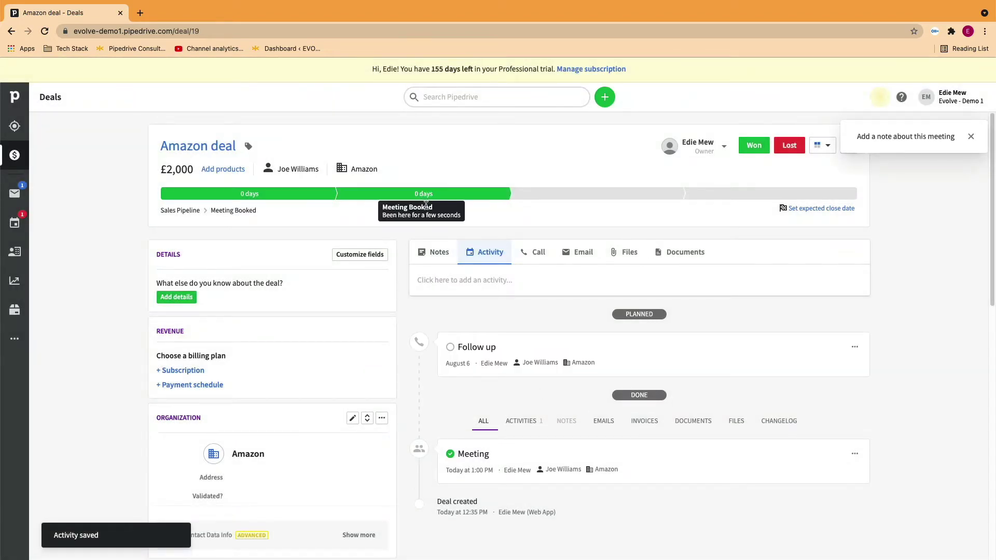
pyautogui.click(592, 195)
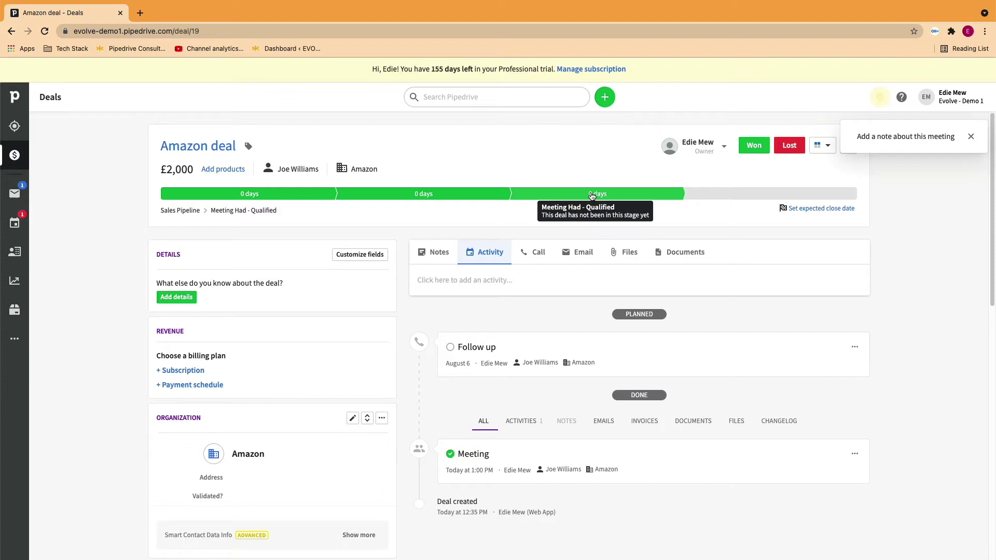
# Start a new custom workflow in Workflow automation and name it 'Meeting Had'.
pyautogui.click(15, 155)
pyautogui.moveTo(15, 338)
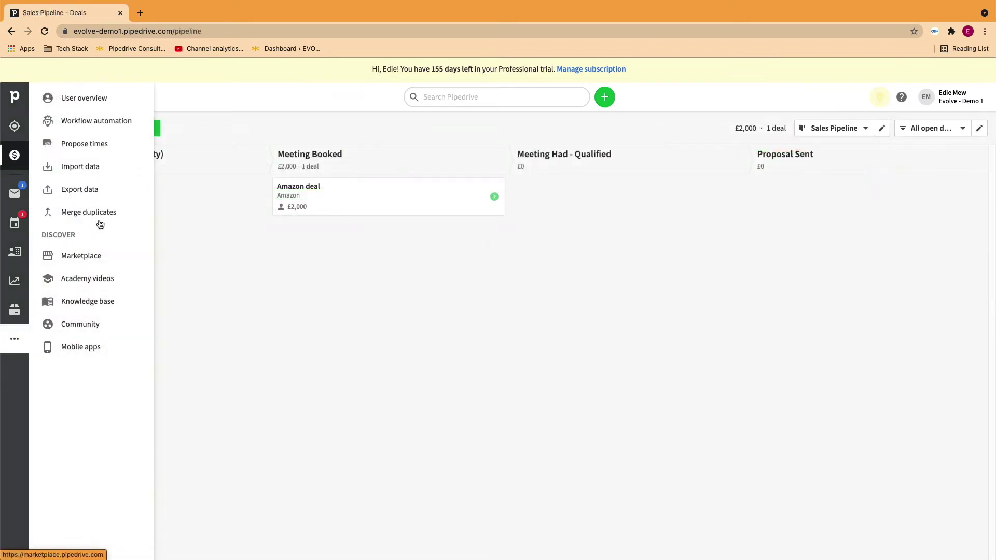
pyautogui.click(96, 122)
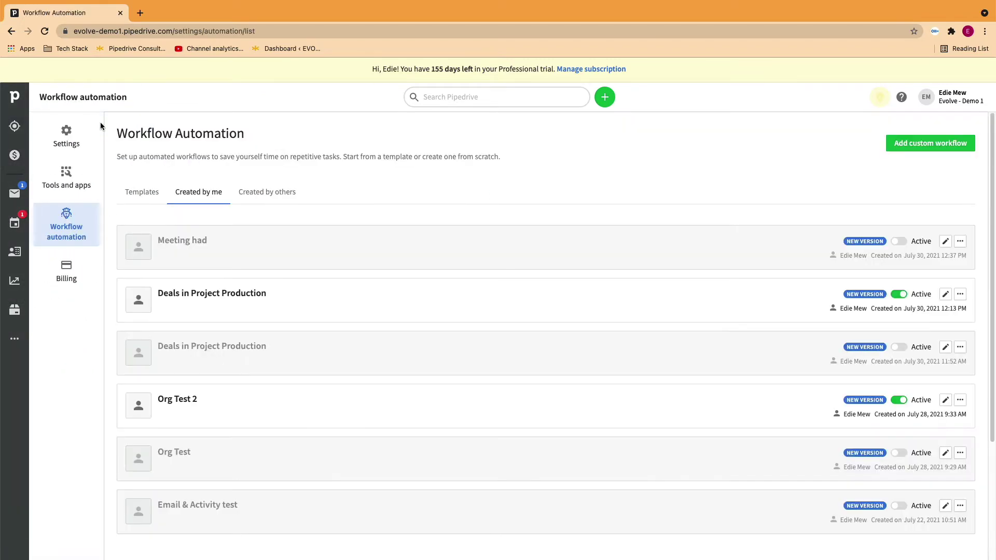
pyautogui.click(926, 147)
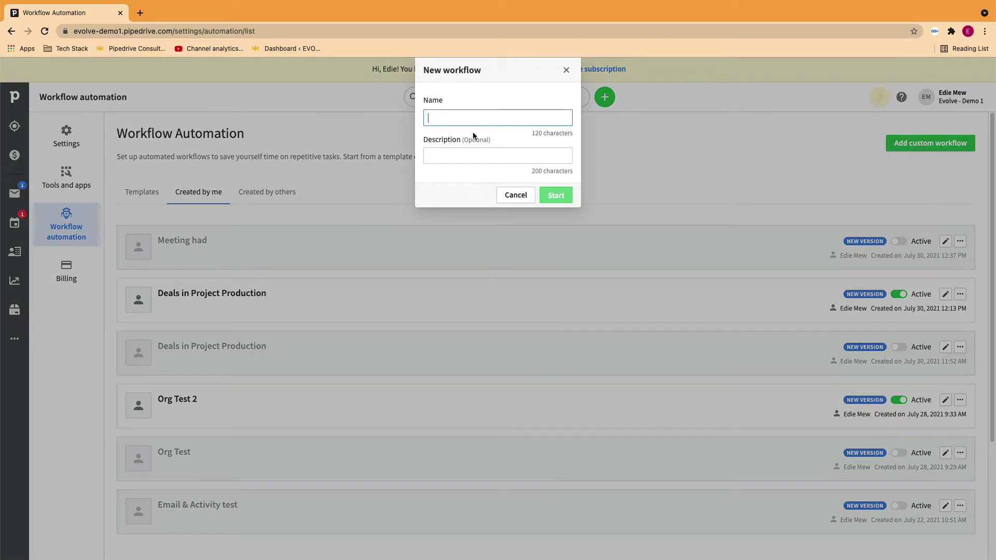
pyautogui.write('Meeting')
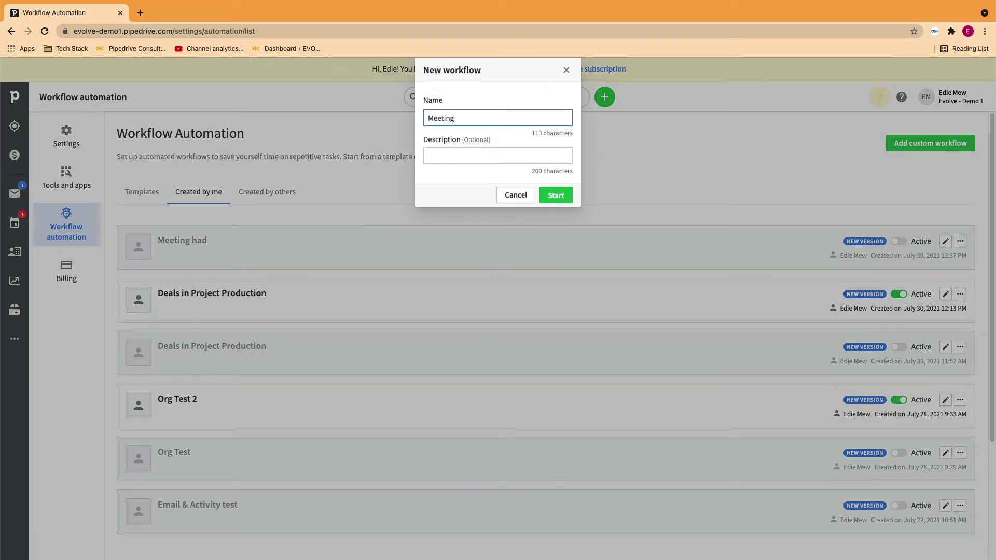
pyautogui.write(' Had')
# Create the workflow and give it an Activity item trigger on the Activity updated event.
pyautogui.click(565, 197)
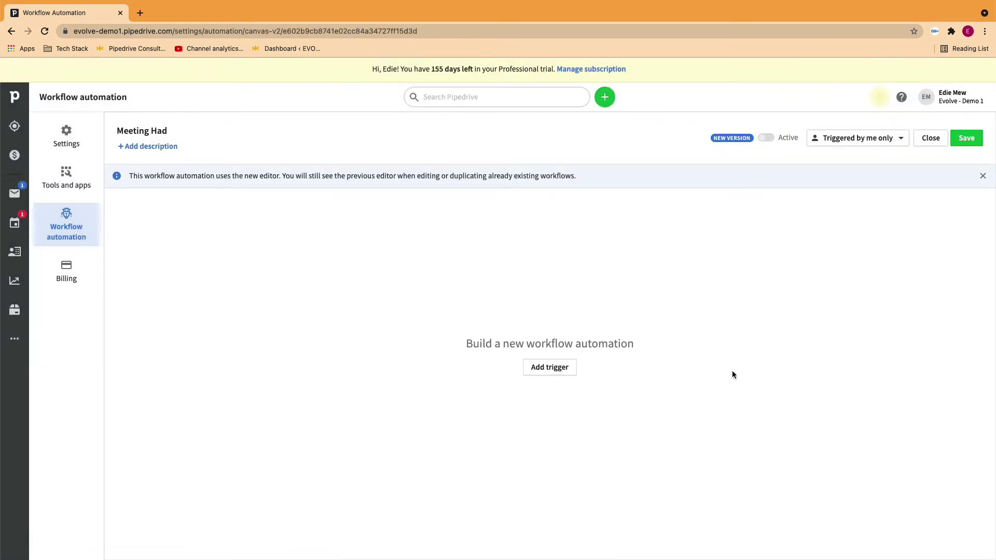
pyautogui.click(542, 376)
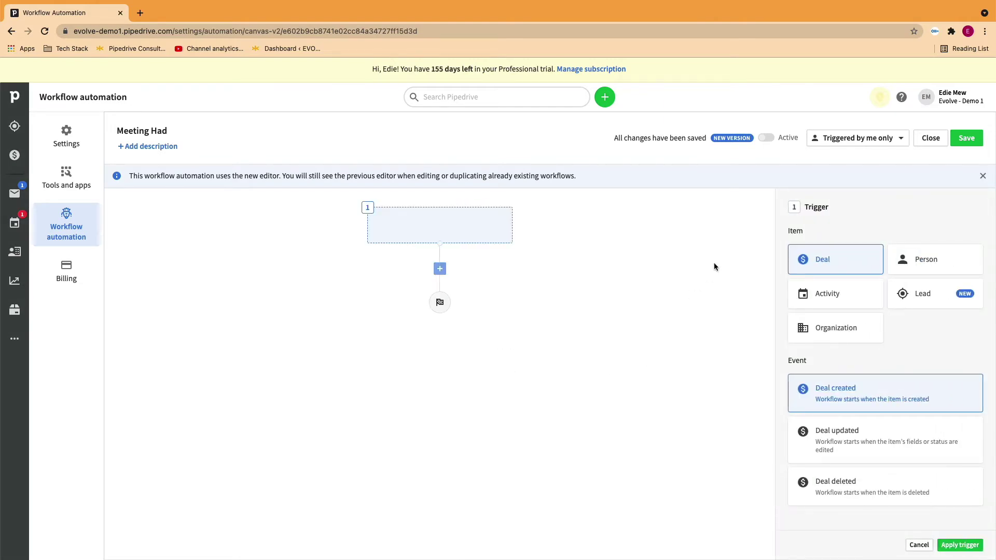
pyautogui.click(821, 297)
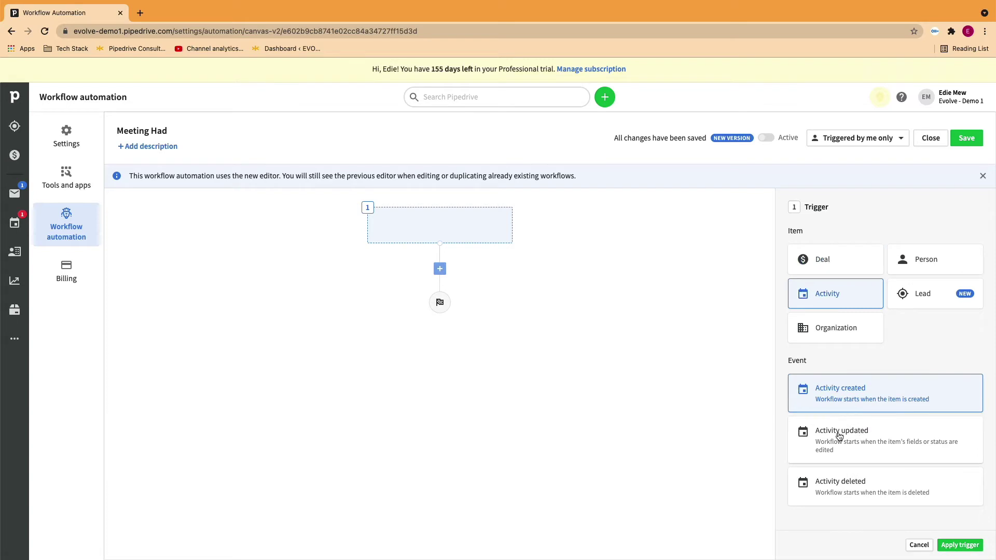
pyautogui.click(821, 436)
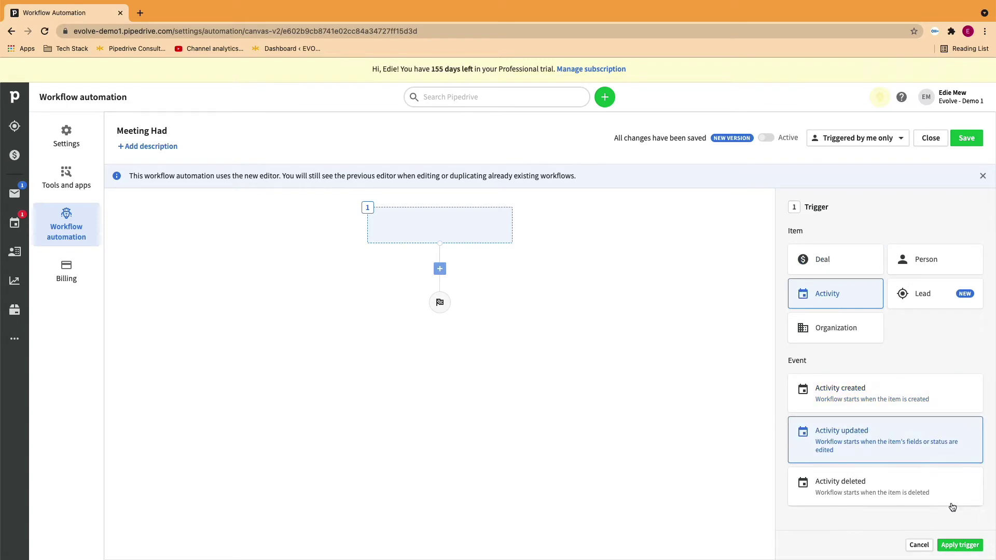
pyautogui.click(966, 547)
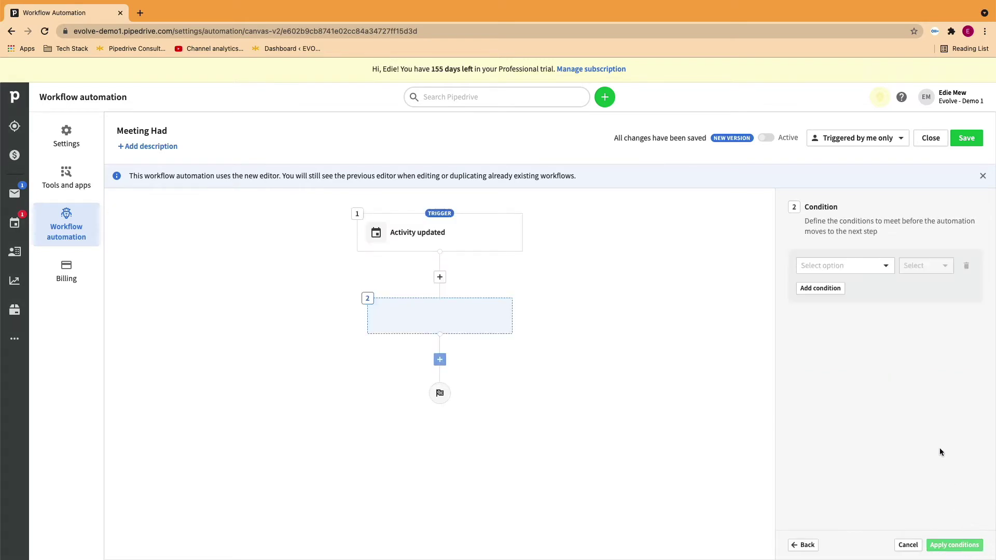
# Add the condition Activity deal pipeline is Sales Pipeline.
pyautogui.click(812, 269)
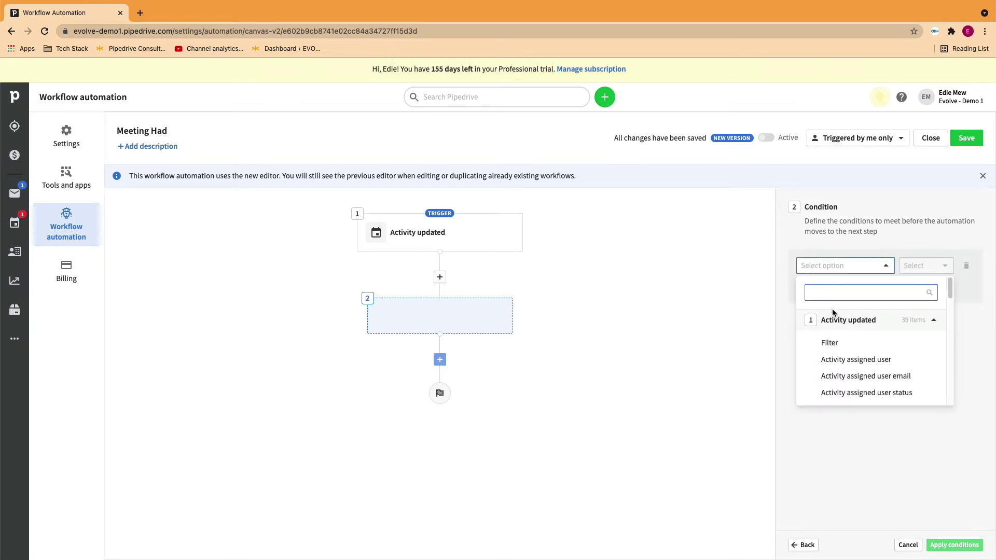
pyautogui.moveTo(950, 292); pyautogui.dragTo(960, 328)
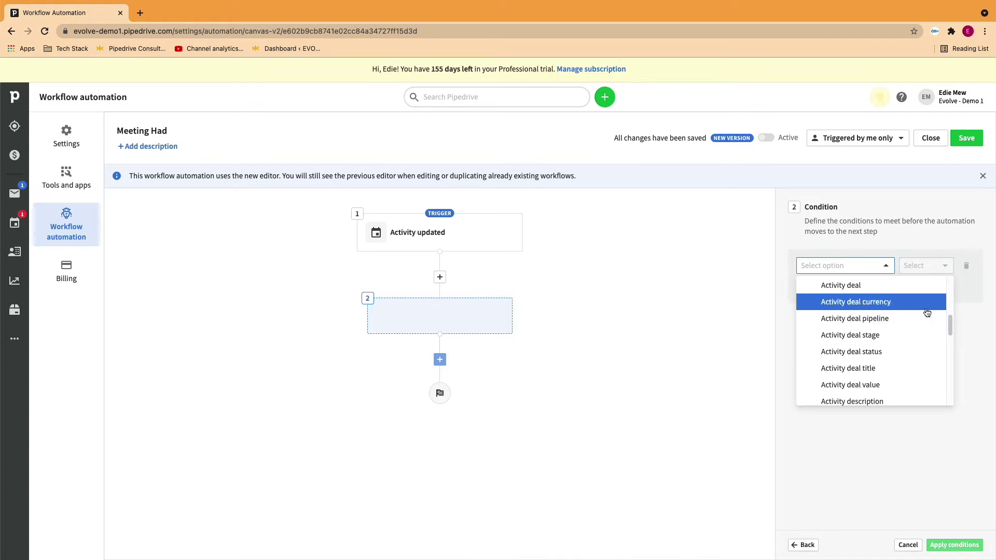
pyautogui.click(908, 319)
pyautogui.click(940, 268)
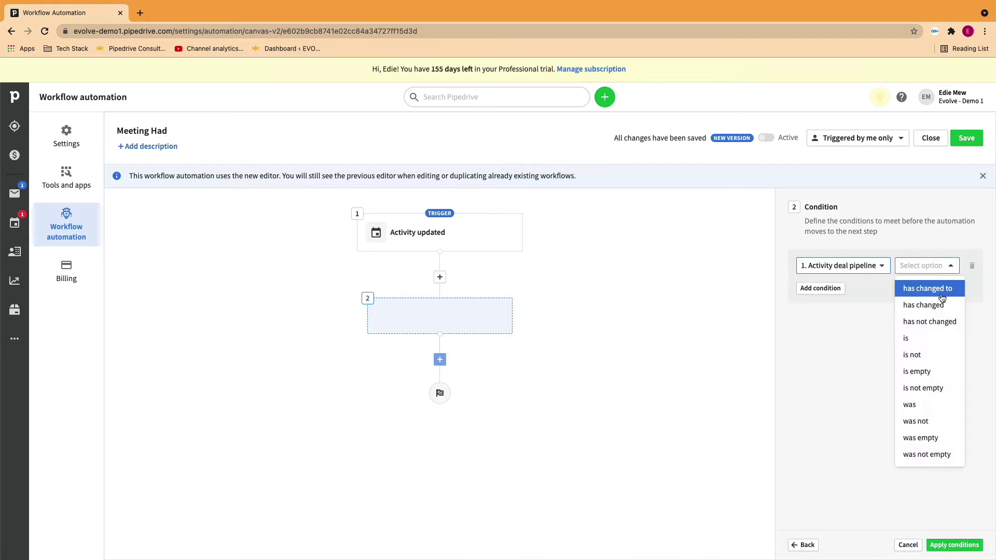
pyautogui.click(930, 337)
pyautogui.click(880, 289)
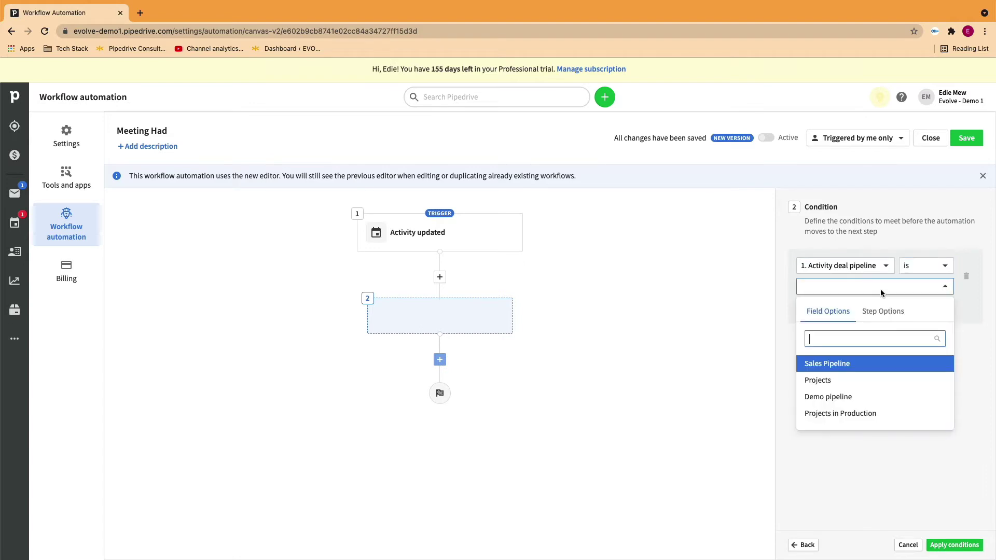
pyautogui.click(834, 363)
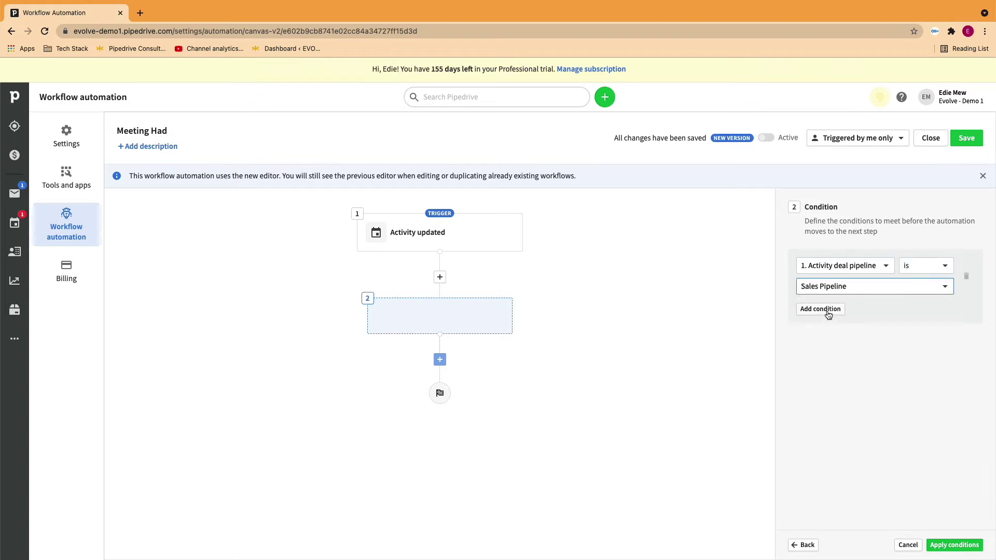
# Add a second condition, Activity deal stage is Meeting Booked, and apply both conditions.
pyautogui.click(829, 311)
pyautogui.click(831, 324)
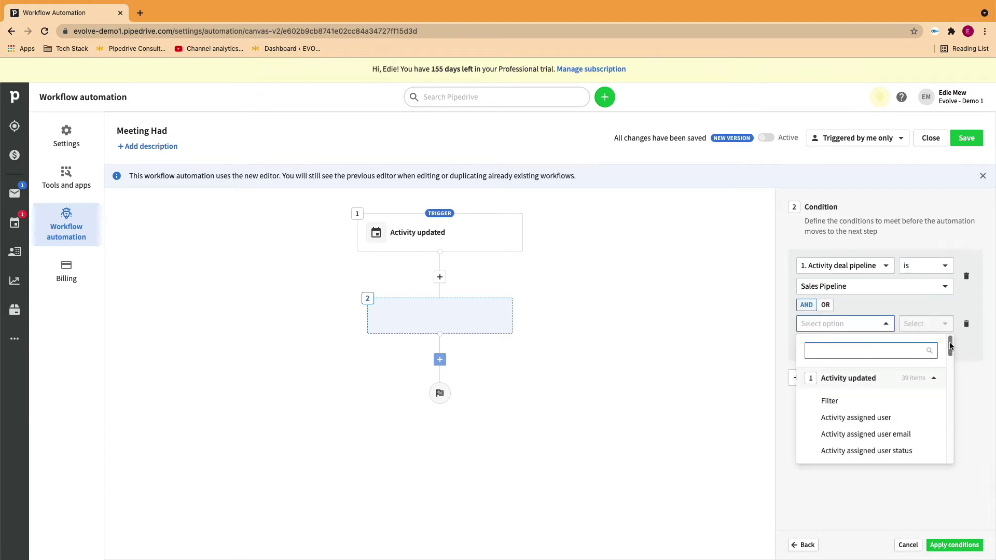
pyautogui.moveTo(951, 343); pyautogui.dragTo(950, 384)
pyautogui.click(860, 376)
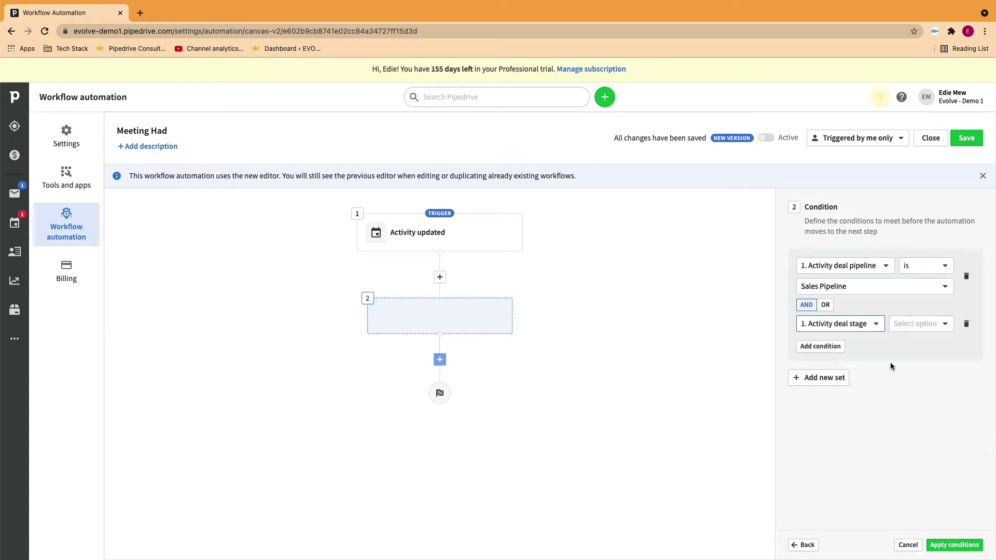
pyautogui.click(911, 319)
pyautogui.click(906, 398)
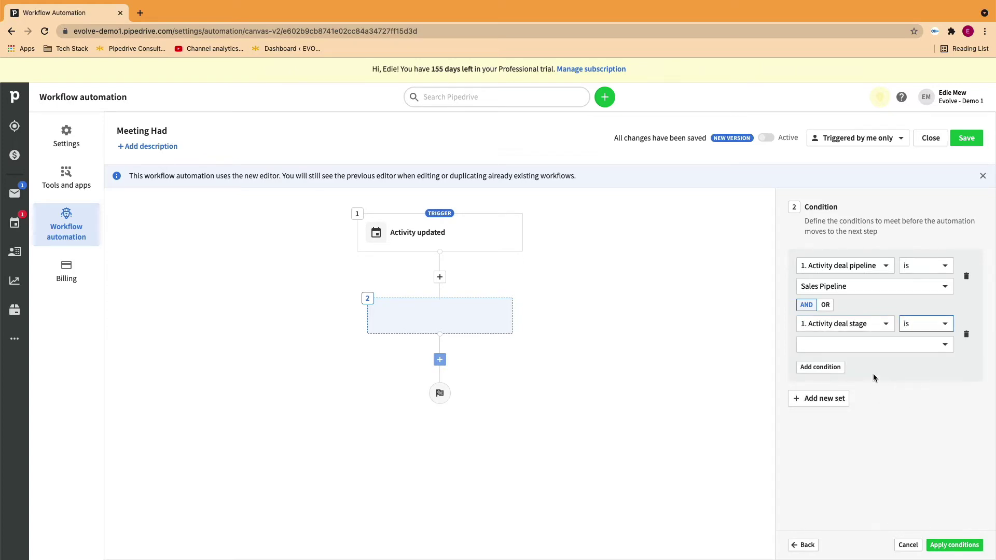
pyautogui.click(855, 347)
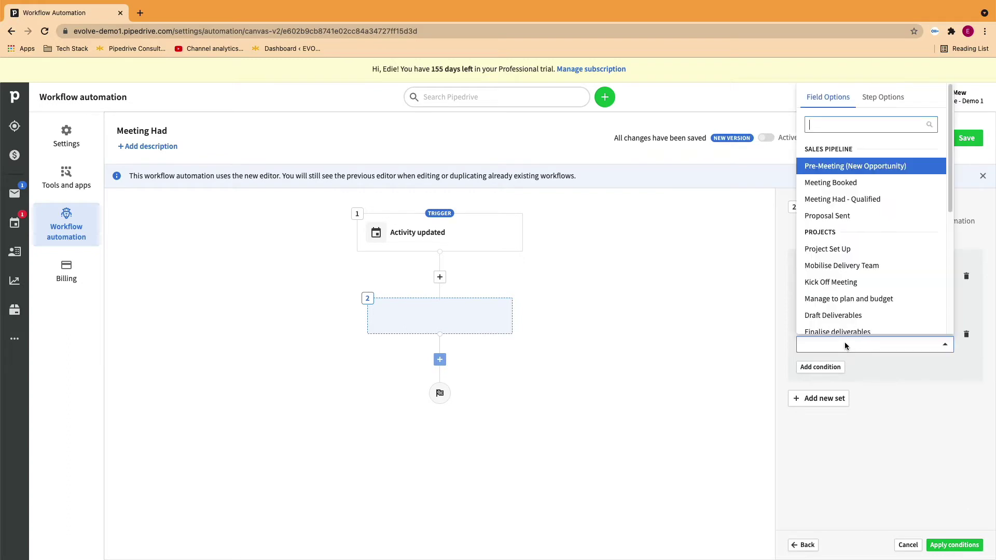
pyautogui.click(849, 186)
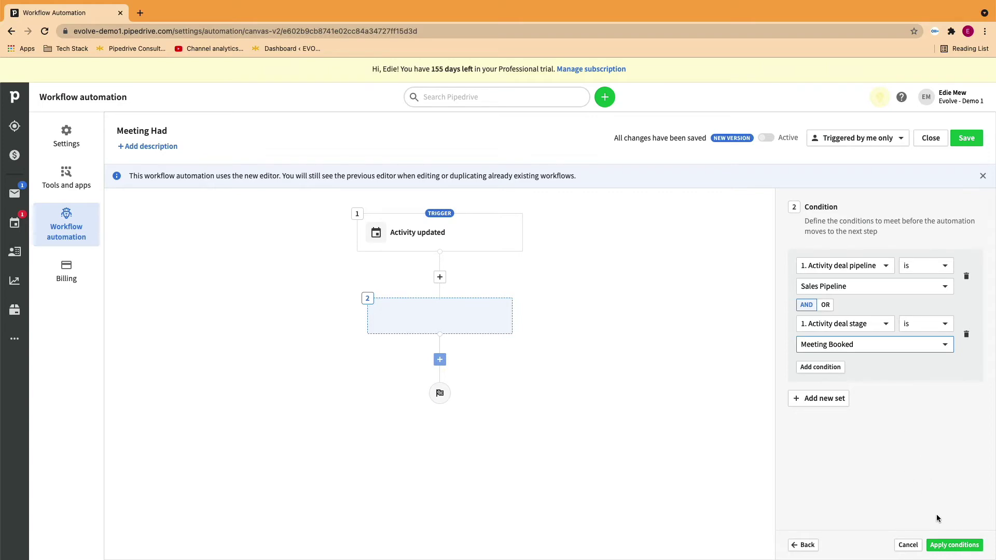
pyautogui.click(957, 545)
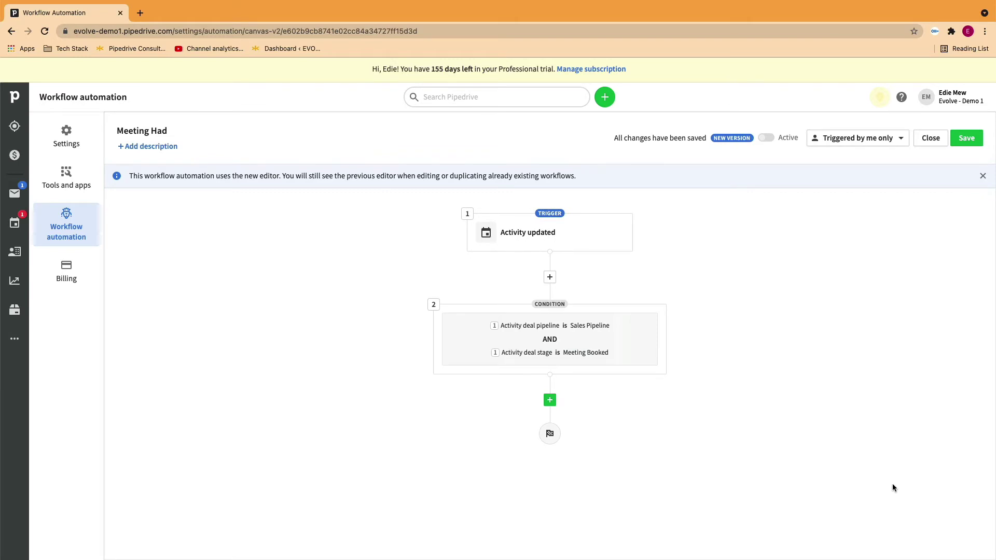
# Add a new condition step requiring Activity type is Meeting.
pyautogui.click(552, 400)
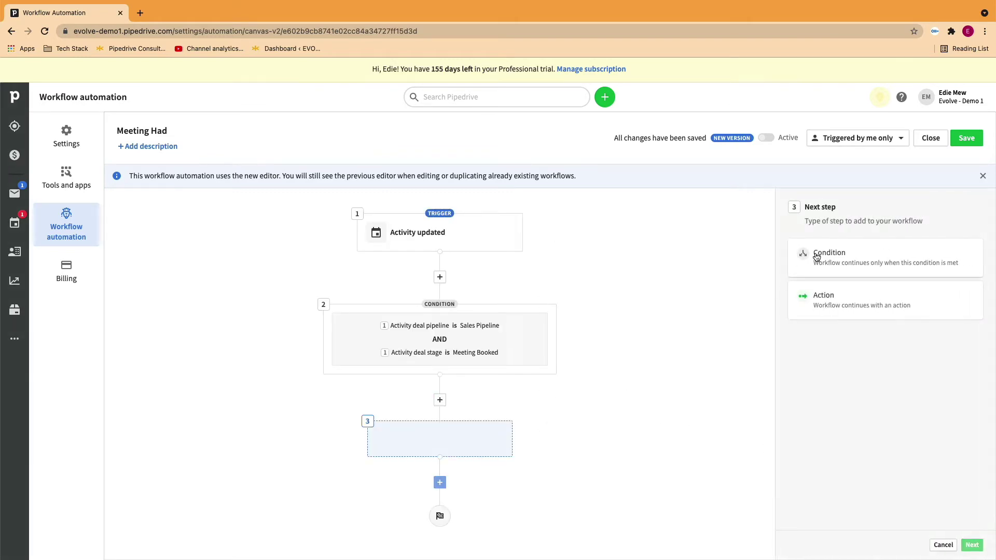
pyautogui.click(816, 256)
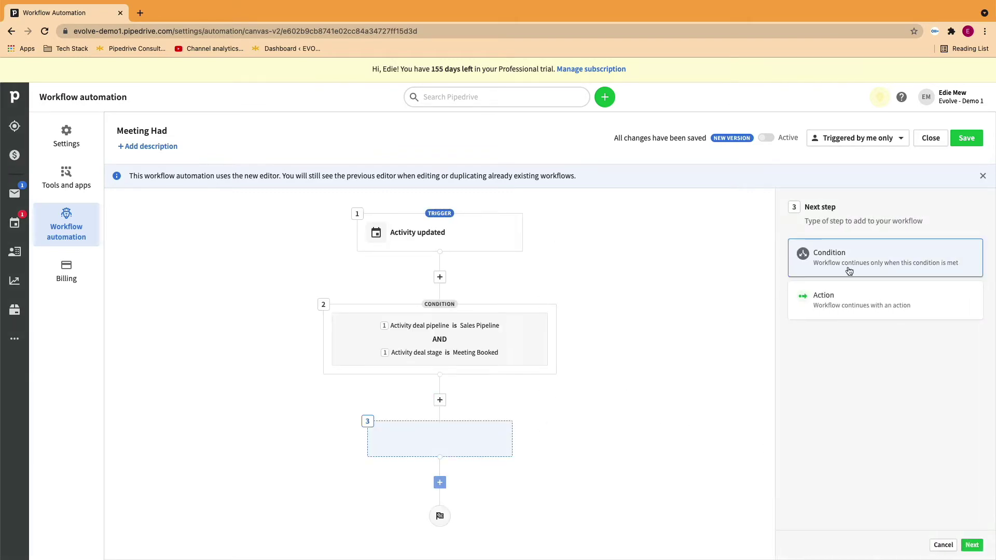
pyautogui.click(973, 545)
pyautogui.click(877, 266)
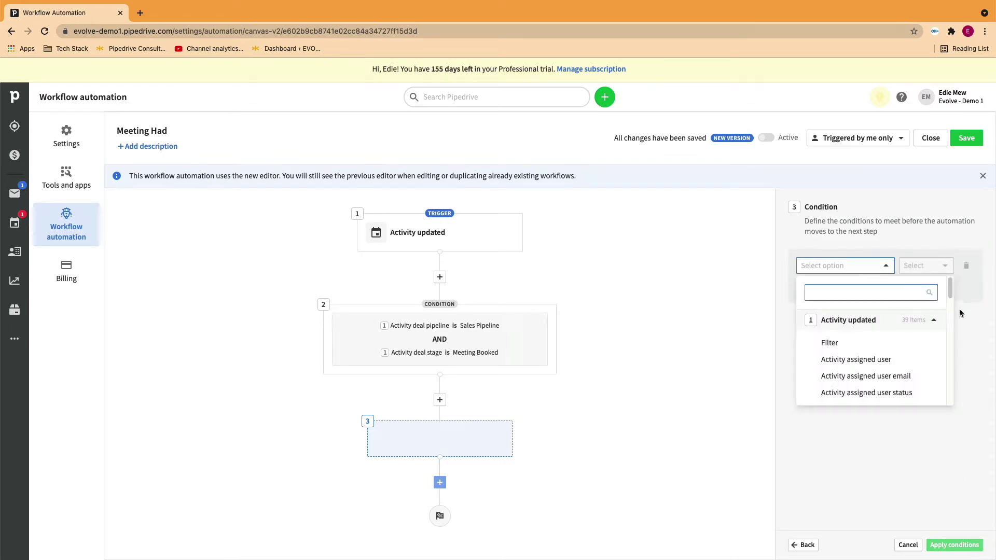
pyautogui.moveTo(951, 290); pyautogui.dragTo(953, 399)
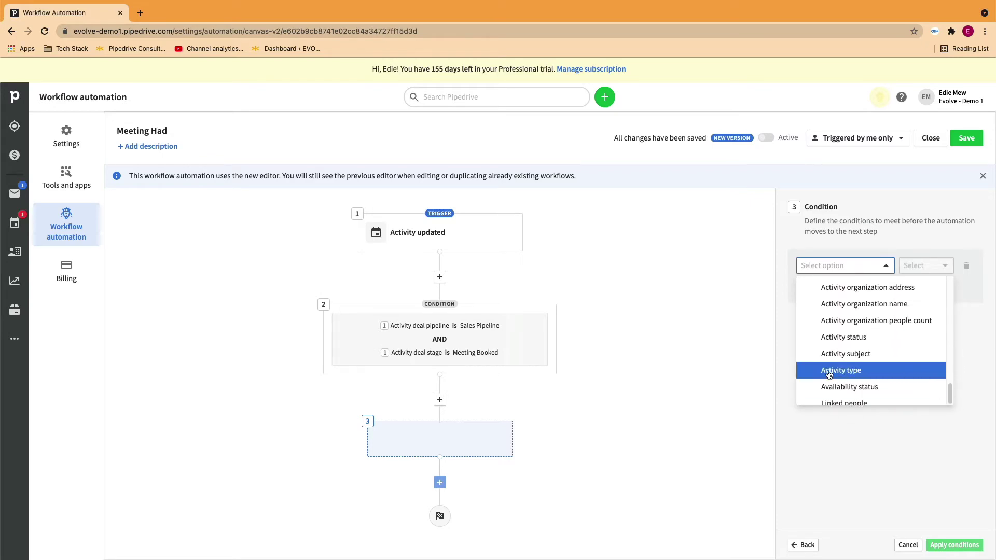
pyautogui.click(872, 371)
pyautogui.click(919, 266)
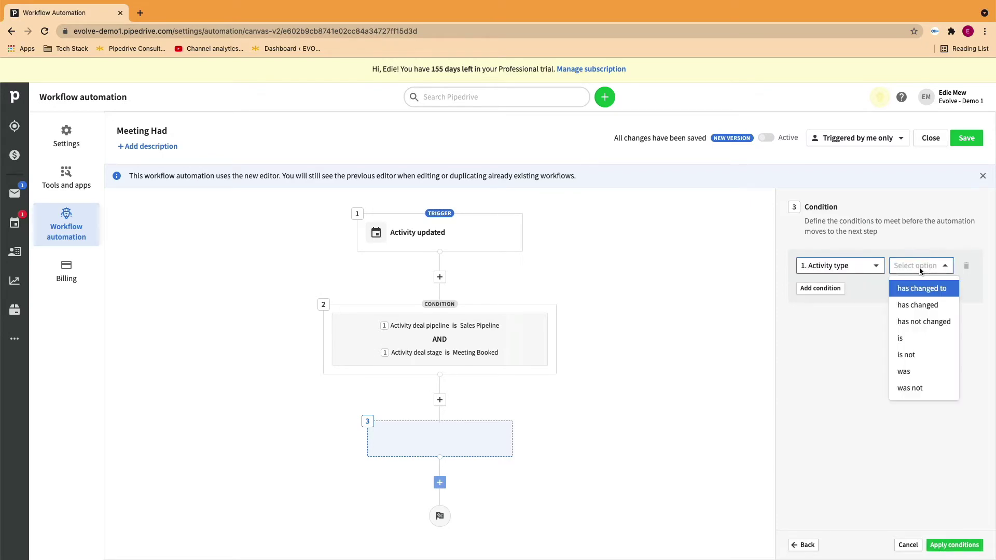
pyautogui.click(903, 338)
pyautogui.click(842, 288)
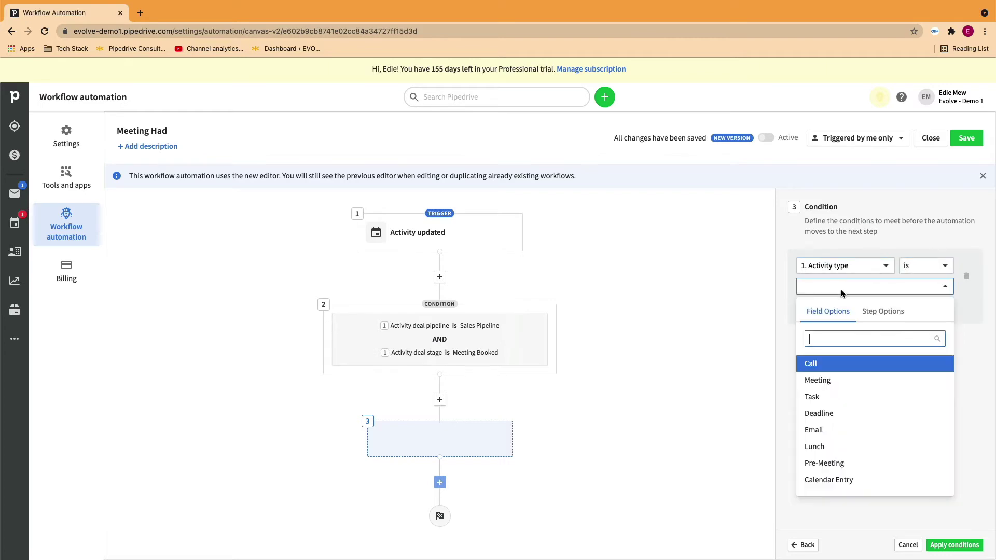
pyautogui.click(816, 384)
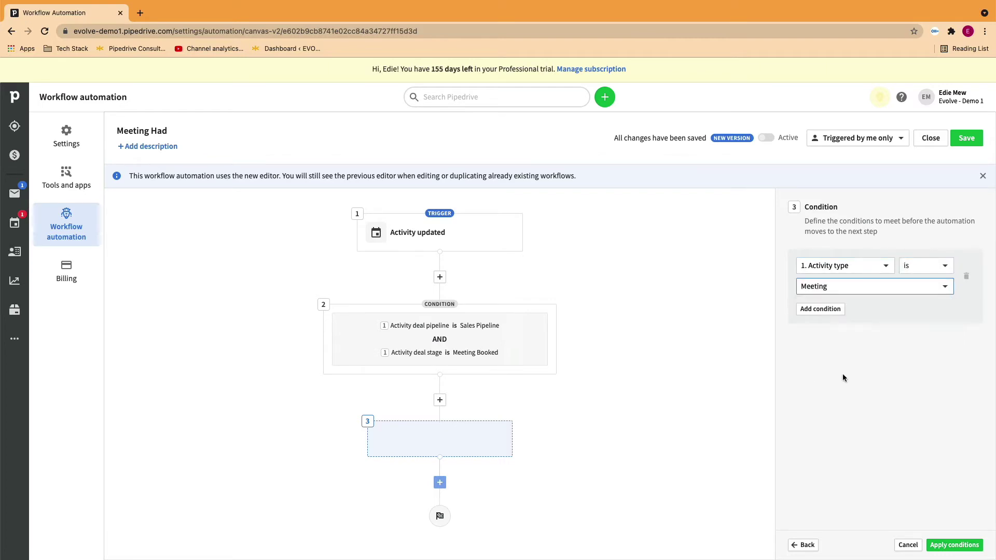
# Add an AND condition, Activity status has changed to Done, and apply the step.
pyautogui.click(840, 310)
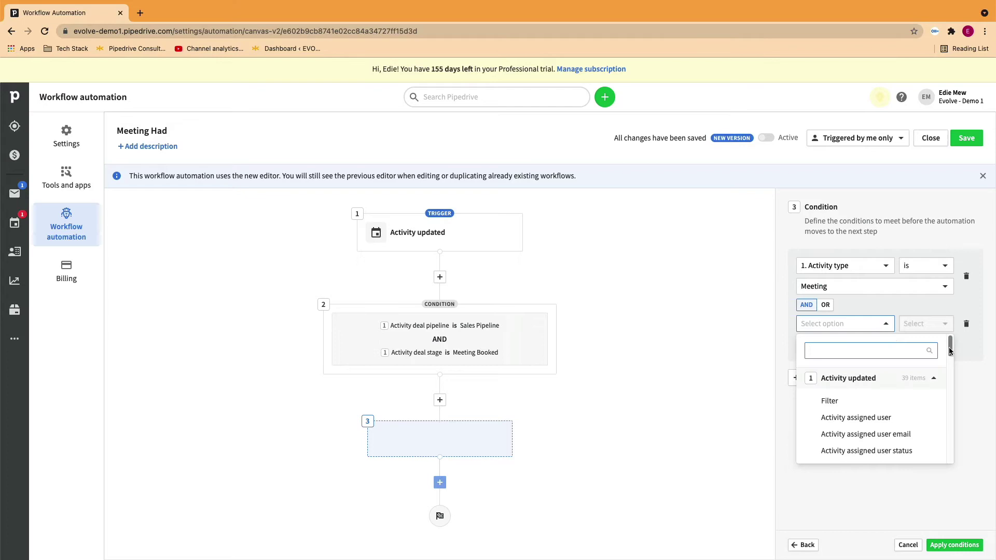
pyautogui.moveTo(951, 348); pyautogui.dragTo(952, 446)
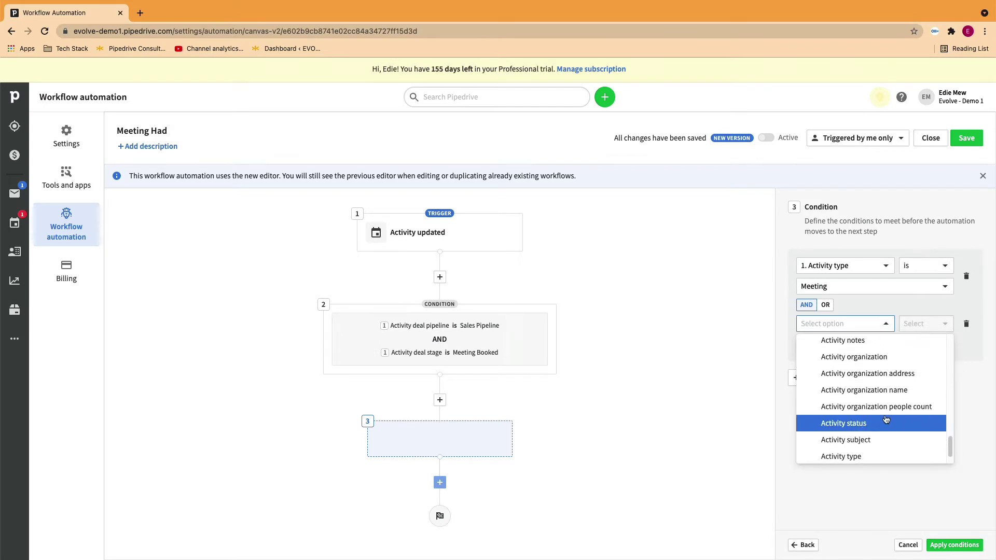
pyautogui.click(839, 424)
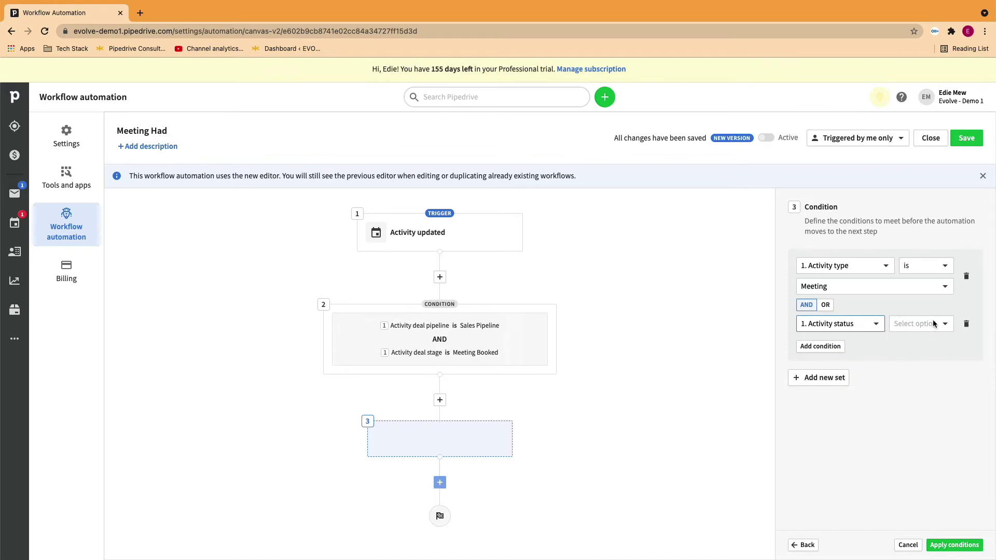
pyautogui.click(934, 324)
pyautogui.click(888, 388)
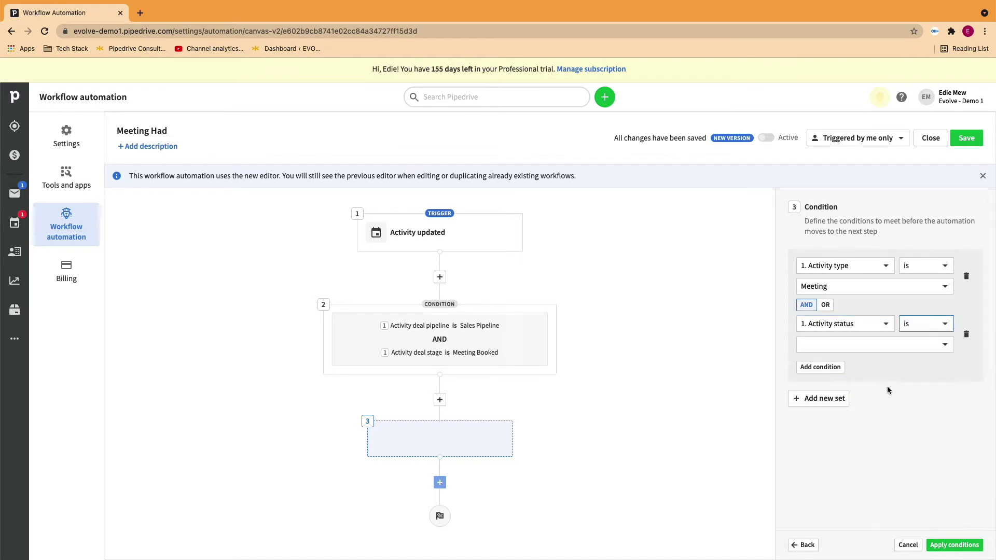
pyautogui.click(836, 344)
pyautogui.click(917, 326)
pyautogui.click(917, 324)
pyautogui.click(917, 325)
pyautogui.click(930, 345)
pyautogui.click(880, 343)
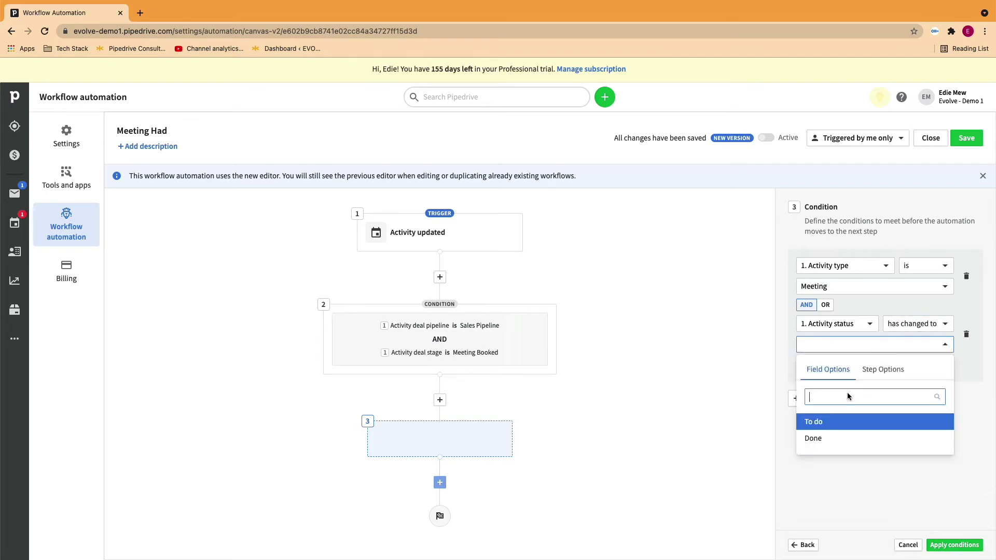
pyautogui.click(812, 439)
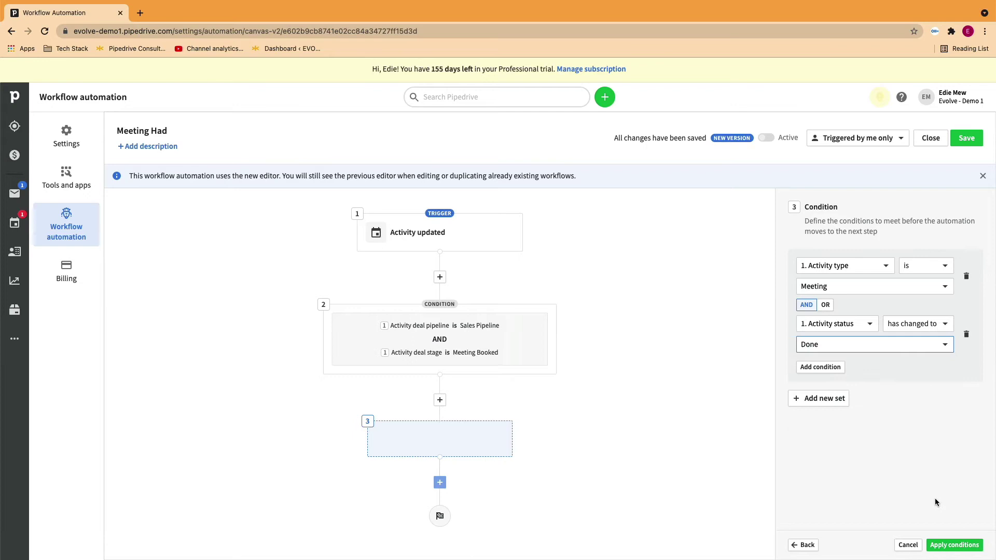
pyautogui.click(955, 545)
# Add a fourth step: a Deal action that updates deal fields.
pyautogui.scroll(-1, 840, 457)
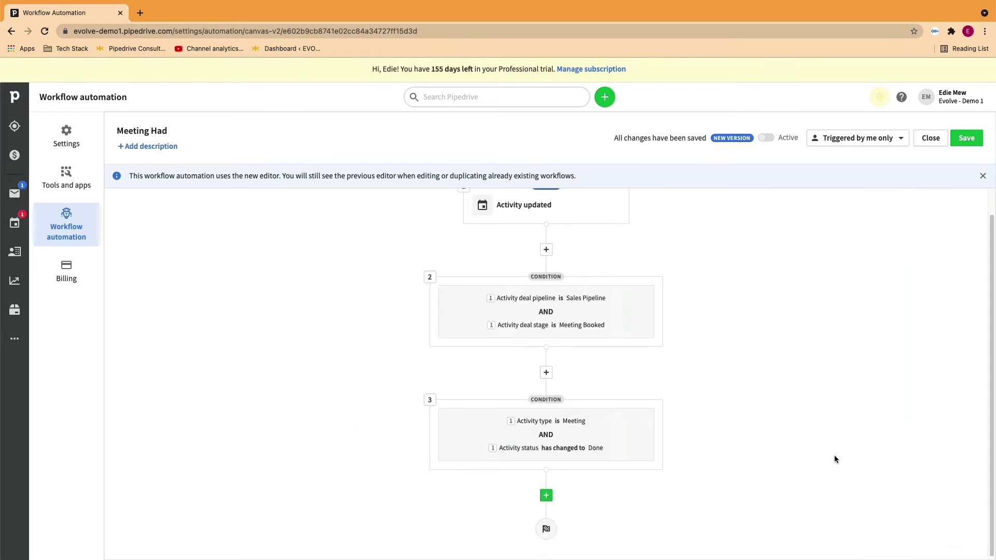
pyautogui.click(548, 495)
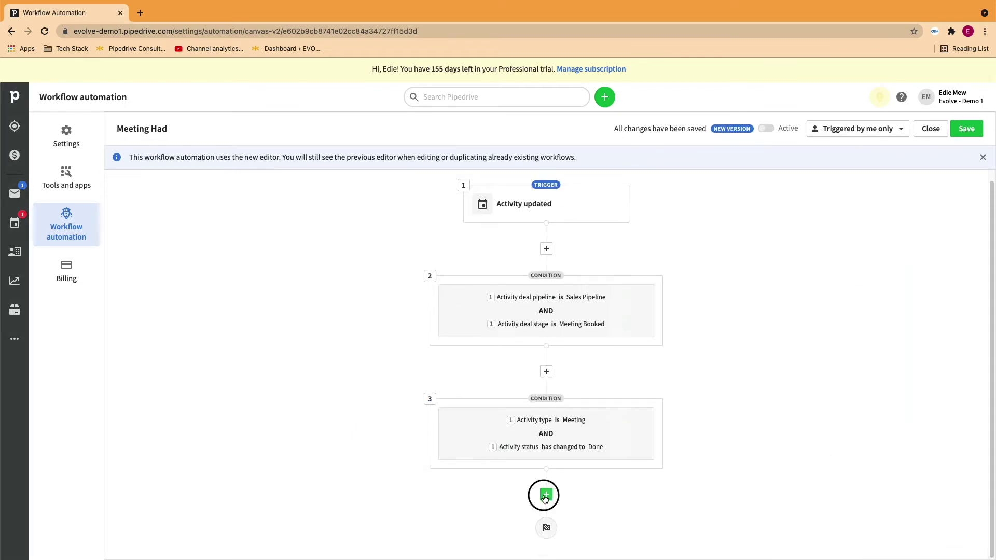
pyautogui.click(822, 279)
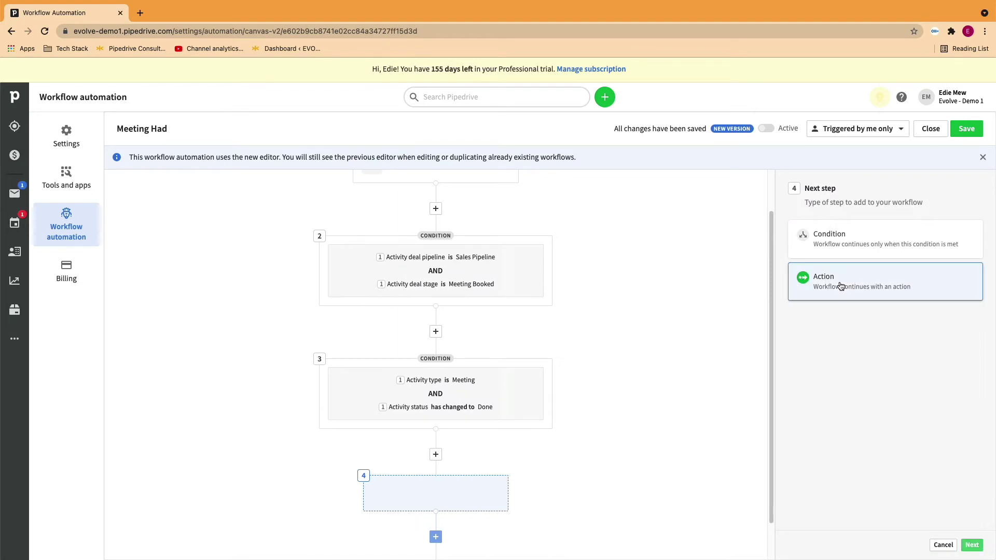
pyautogui.click(971, 545)
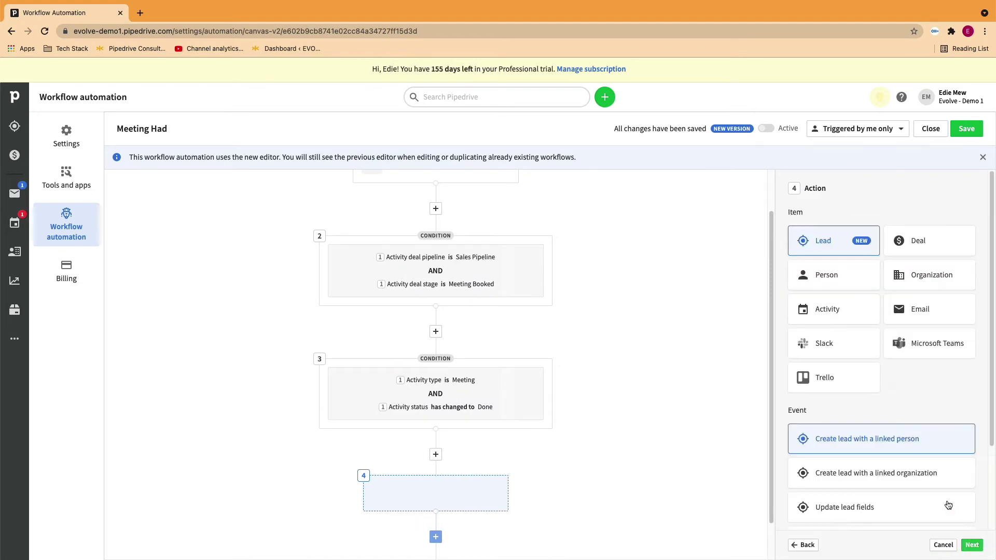
pyautogui.click(917, 249)
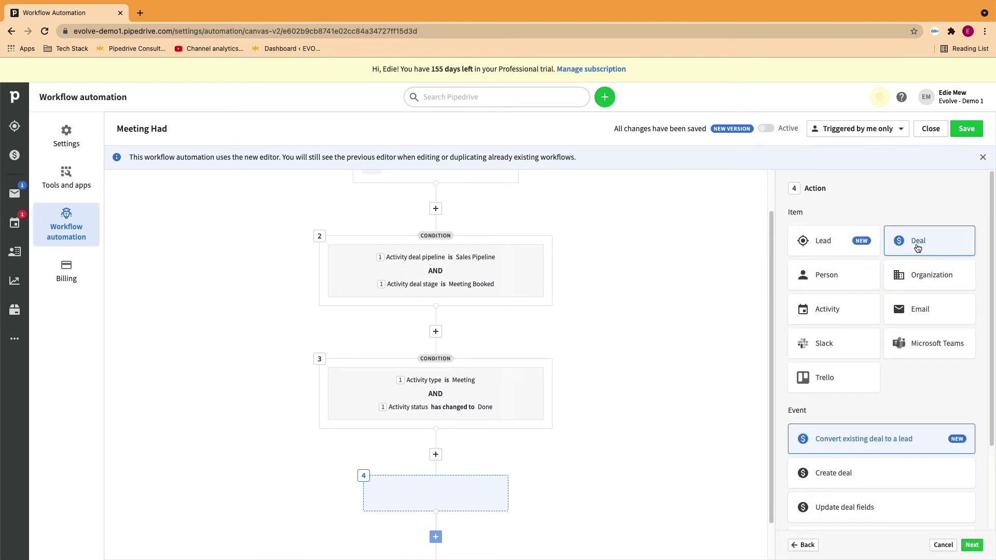
pyautogui.scroll(-2, 857, 484)
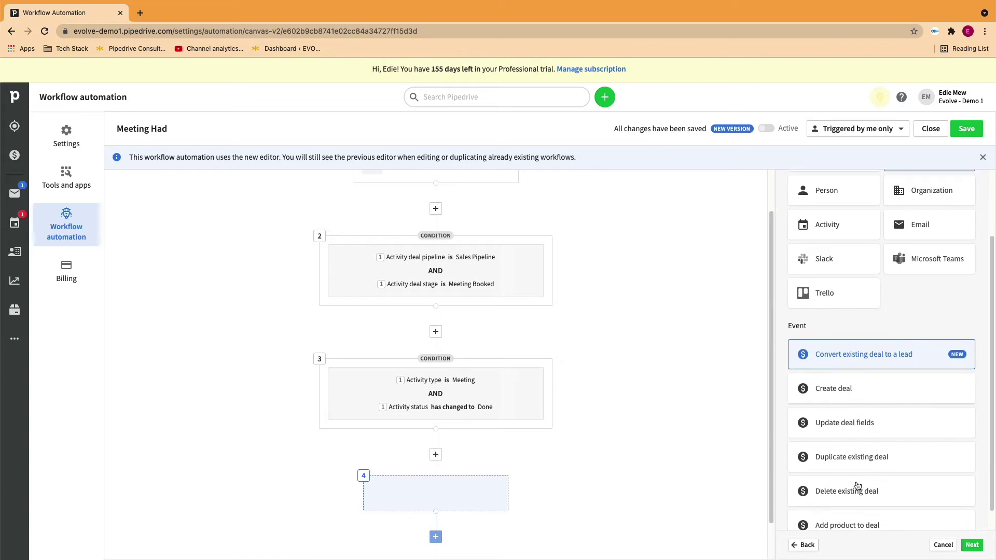
pyautogui.click(851, 420)
pyautogui.click(972, 545)
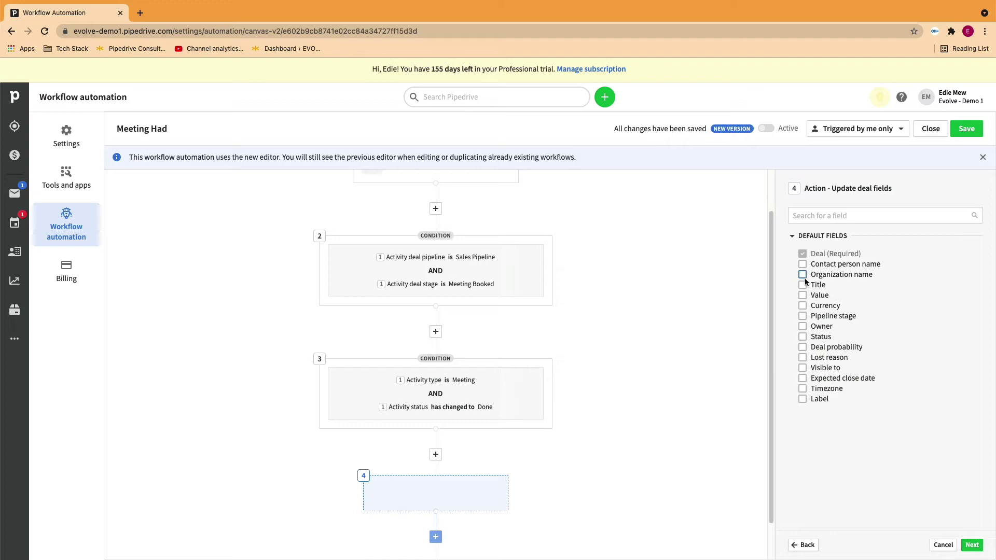
# Set the action to move the activity's linked deal to the Meeting Had - Qualified stage.
pyautogui.click(803, 316)
pyautogui.click(971, 545)
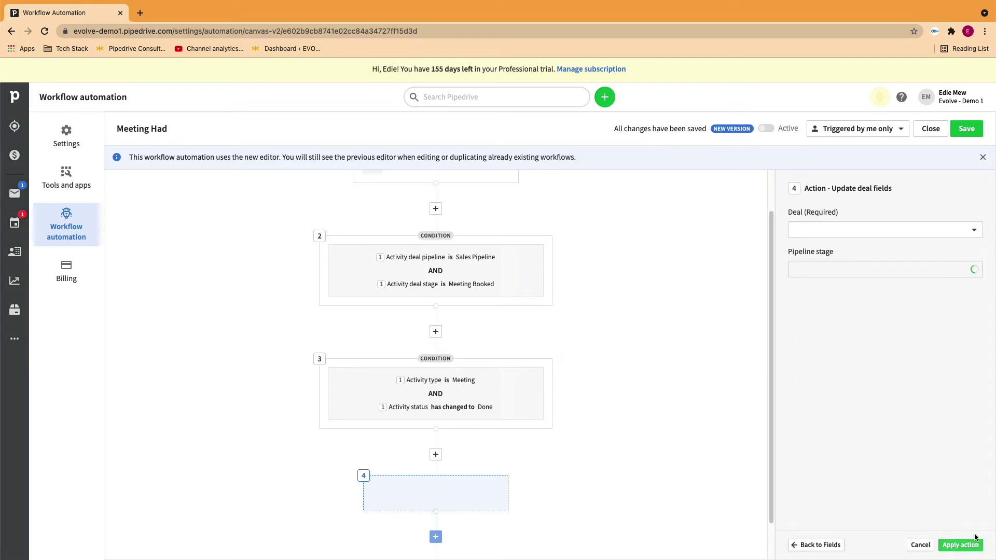
pyautogui.click(815, 231)
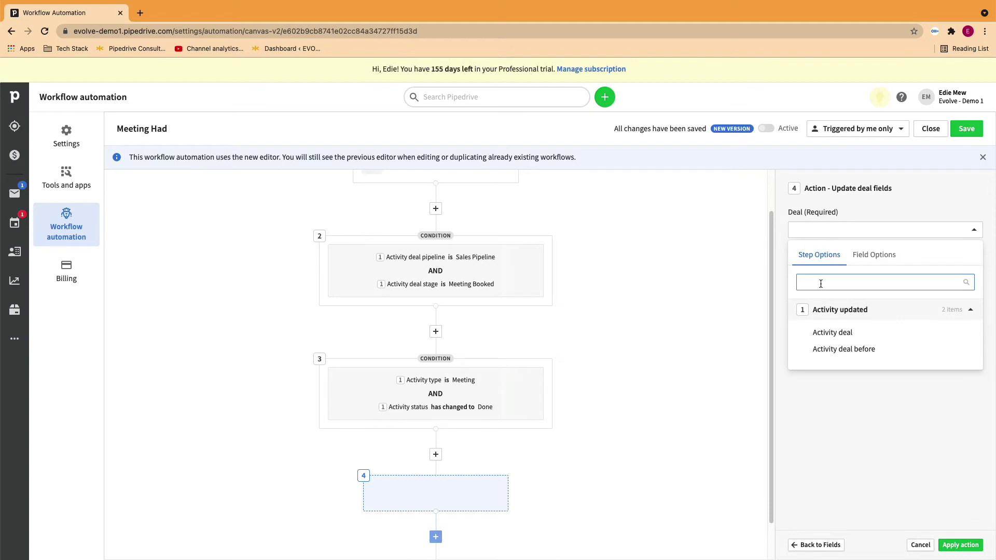
pyautogui.click(814, 333)
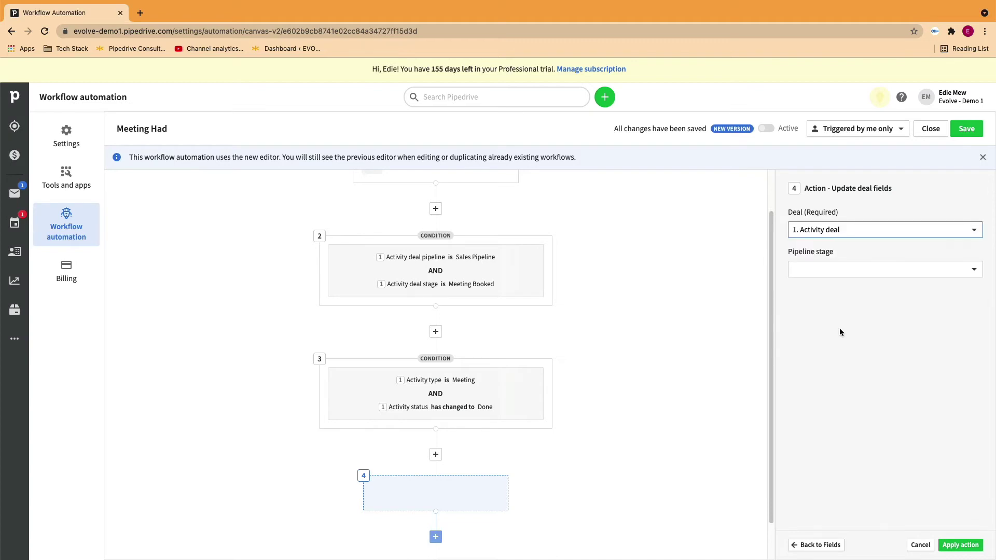
pyautogui.click(829, 267)
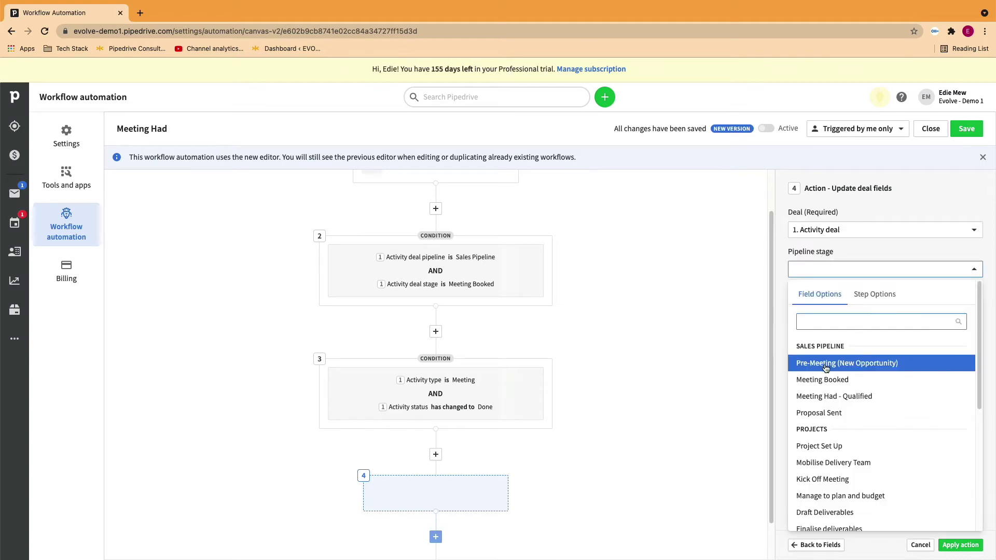
pyautogui.click(825, 399)
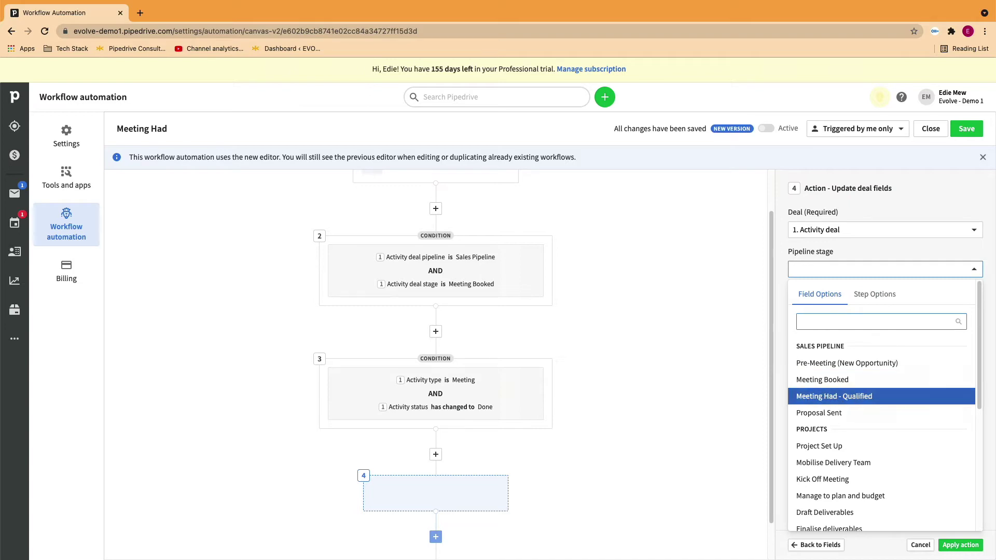
pyautogui.click(961, 545)
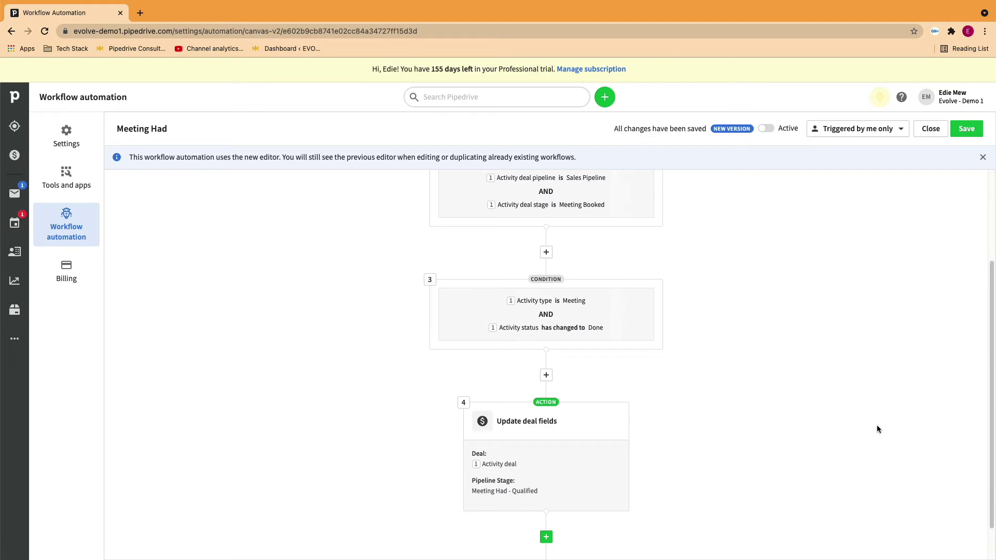
# Turn the Meeting Had workflow on, save, and confirm publishing the changes.
pyautogui.scroll(3, 877, 429)
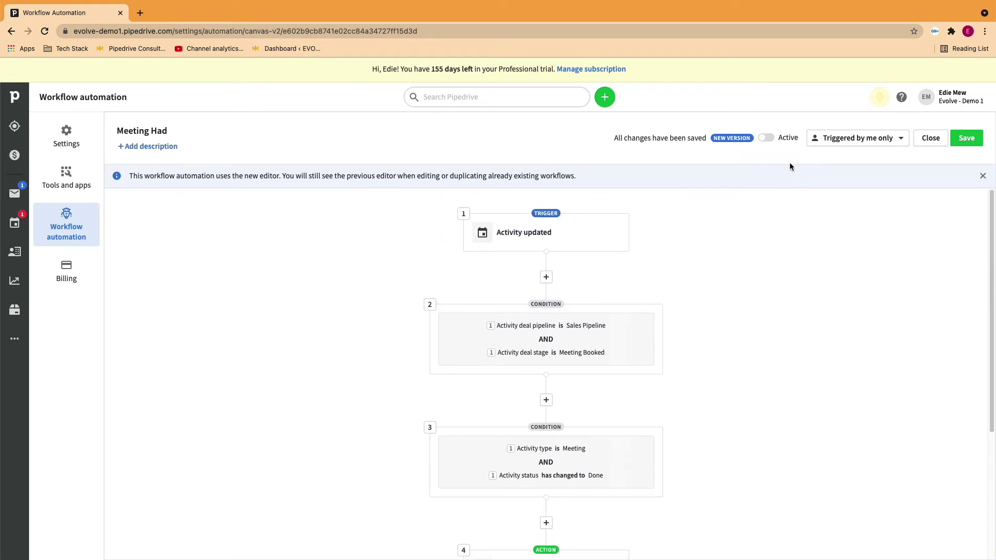
pyautogui.click(768, 139)
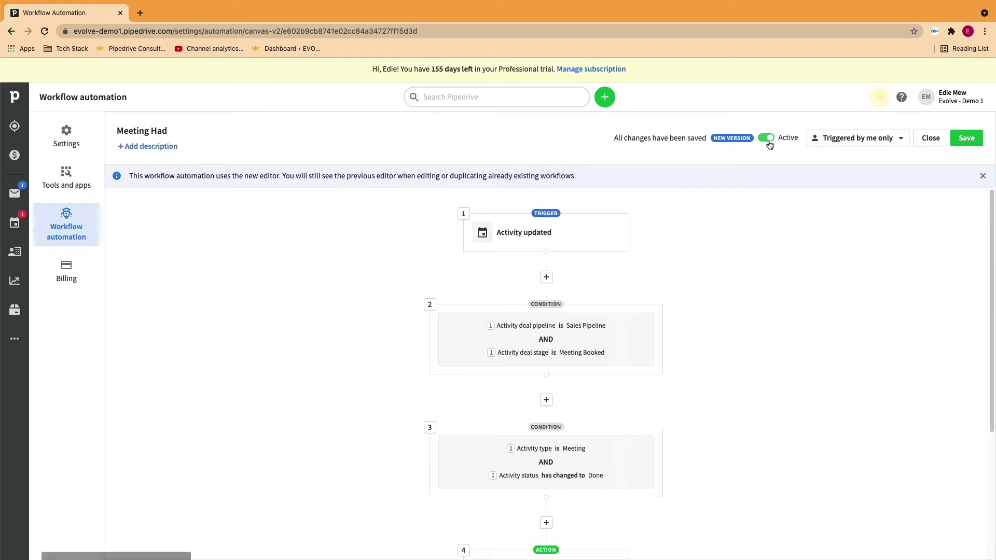
pyautogui.click(967, 138)
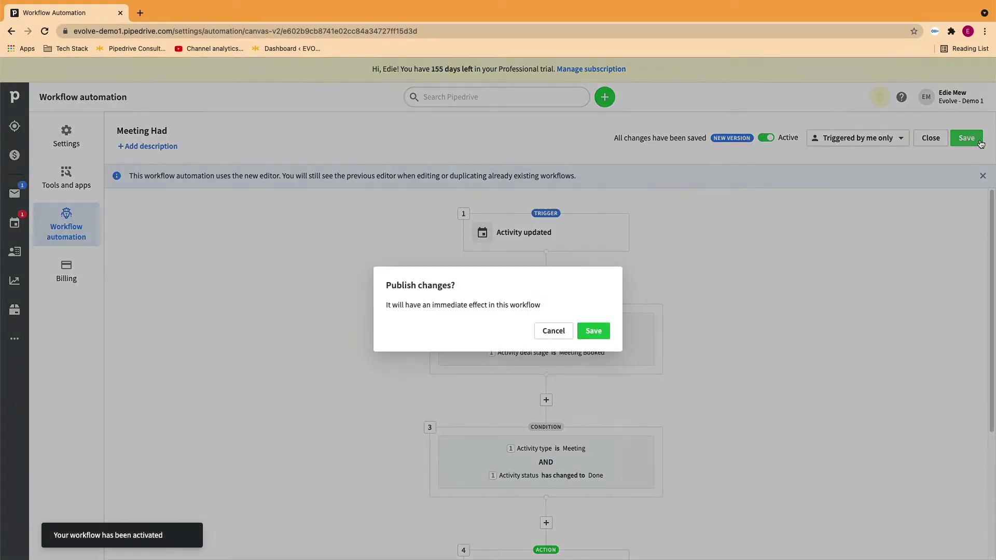
pyautogui.click(592, 329)
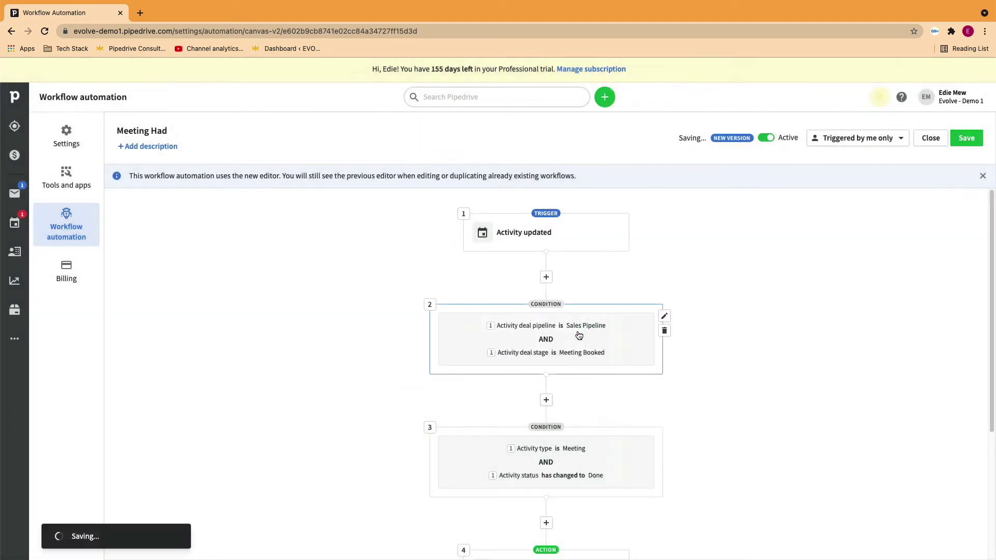
# Open the Amazon deal, mark its meeting done, and schedule a Follow Up activity for August 6.
pyautogui.click(15, 157)
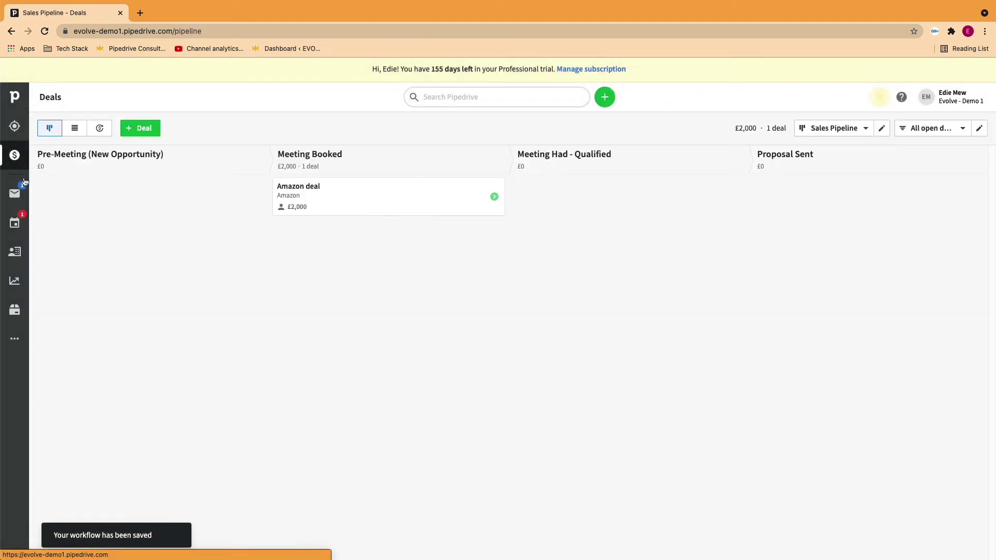
pyautogui.click(334, 193)
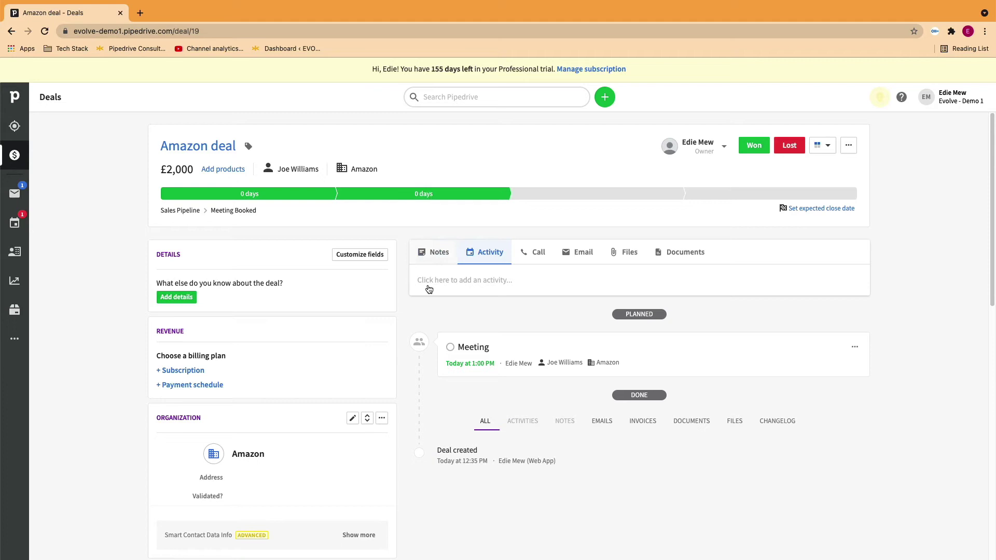
pyautogui.click(450, 348)
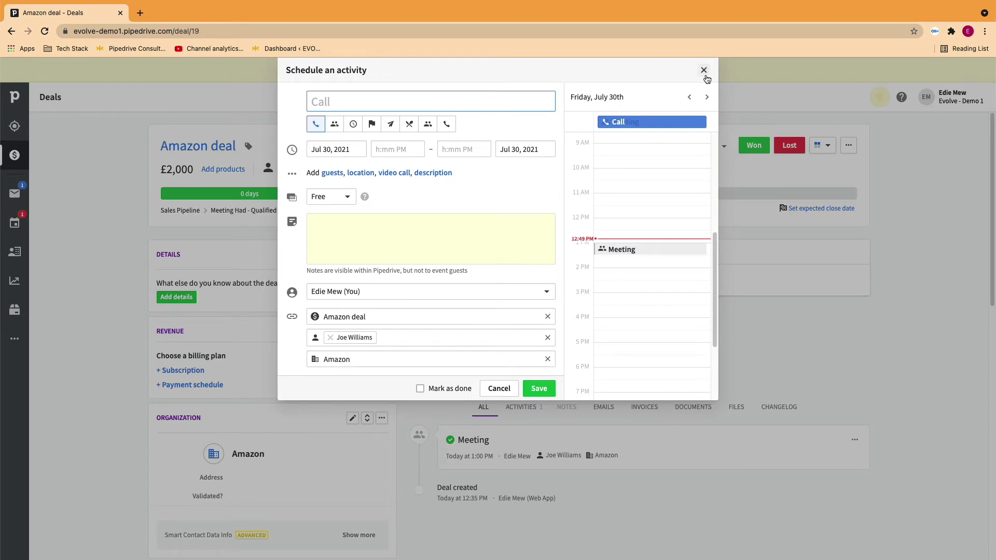
pyautogui.write('Follow Up')
pyautogui.click(354, 151)
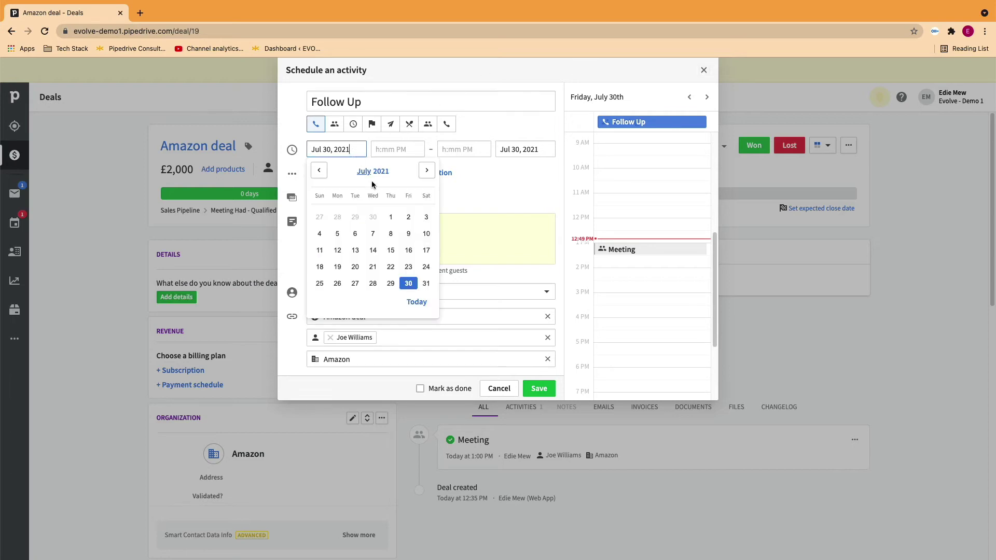
pyautogui.click(427, 170)
pyautogui.click(409, 217)
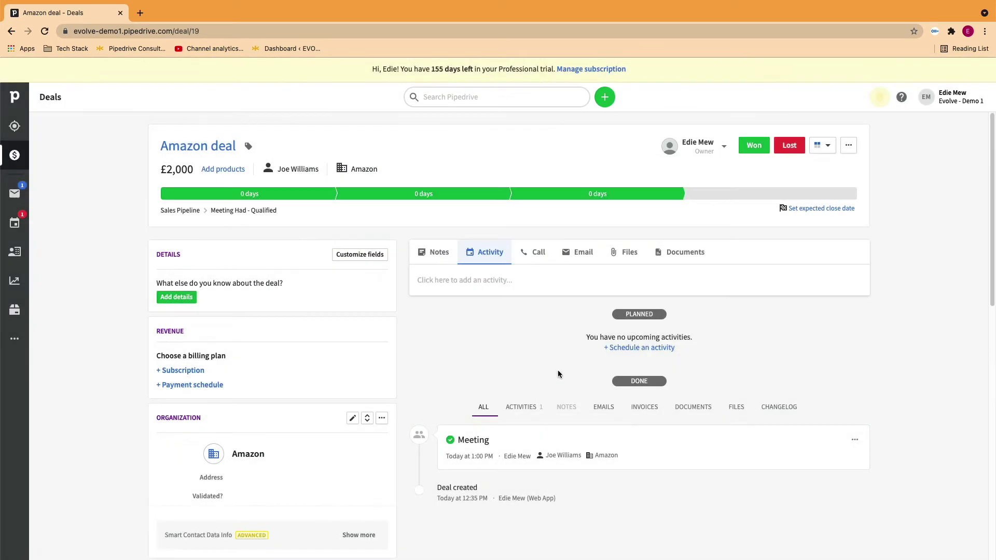
pyautogui.click(539, 388)
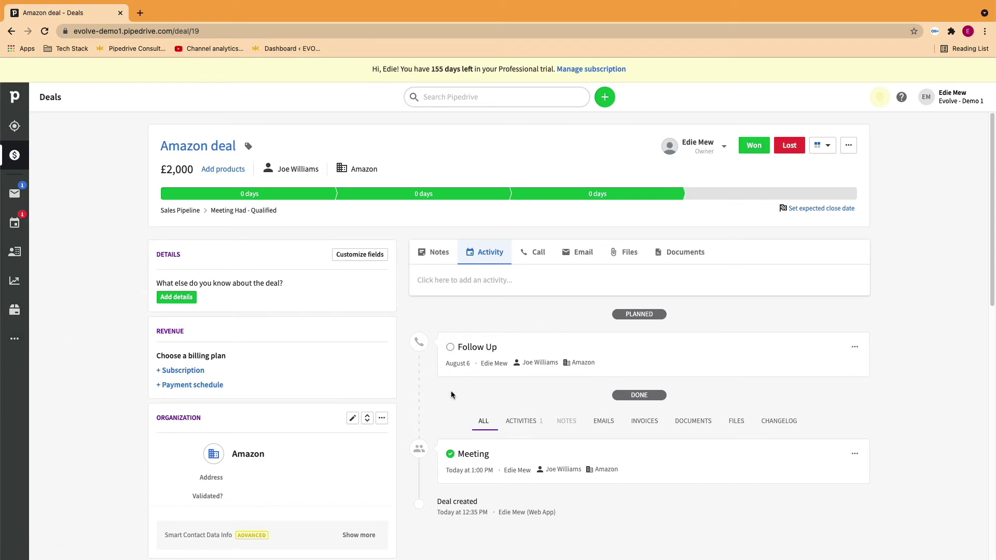
# Reopen the Meeting Had workflow and add an action step after the deal update.
pyautogui.click(15, 338)
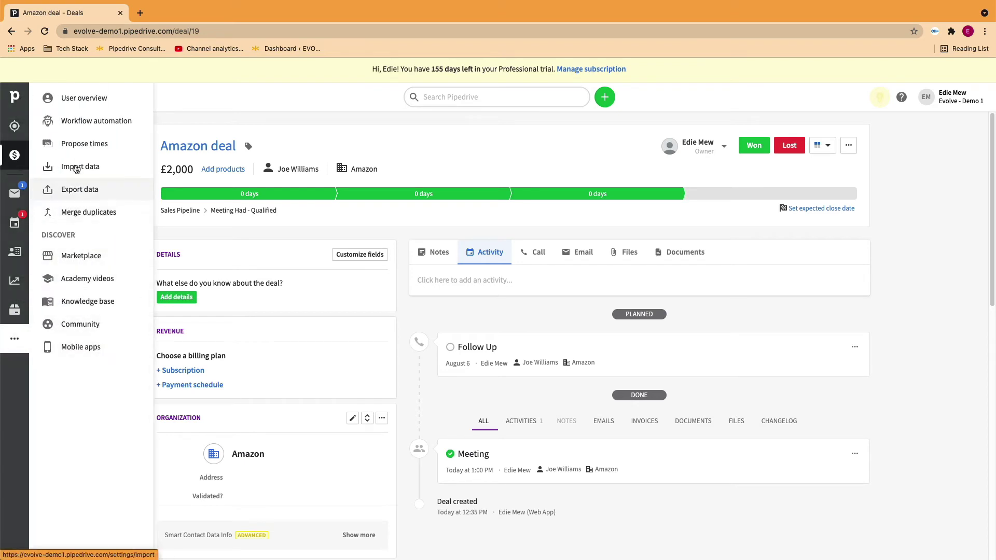
pyautogui.click(78, 120)
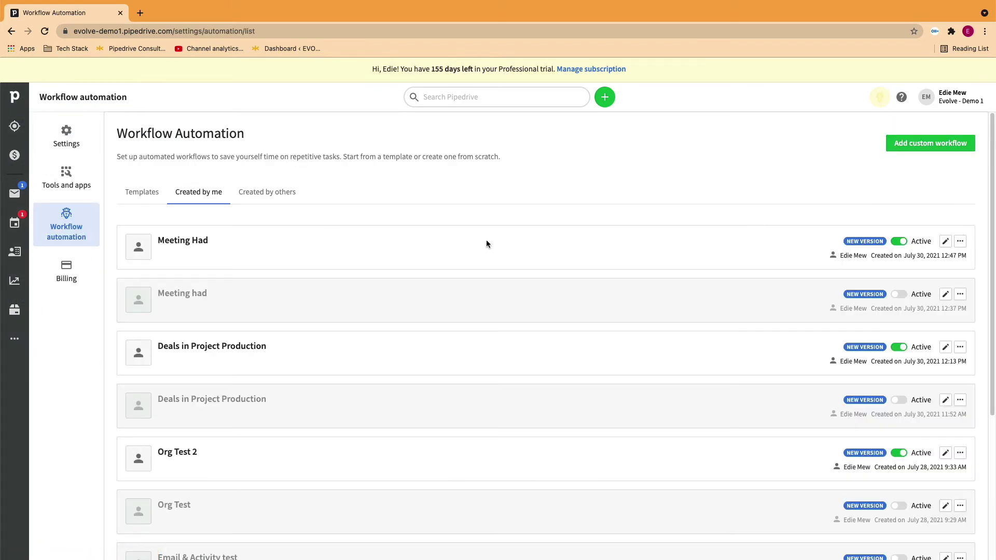
pyautogui.click(947, 244)
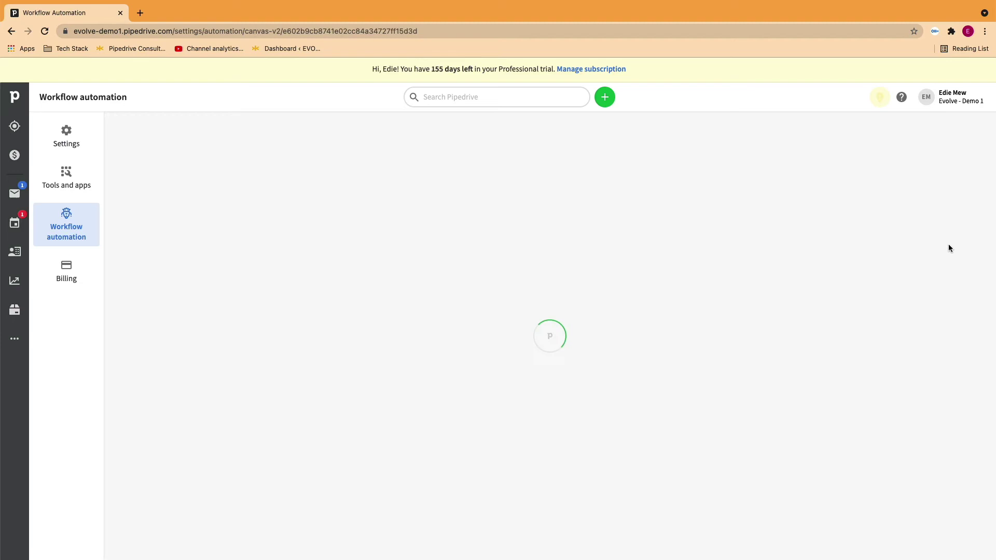
pyautogui.scroll(-4, 734, 355)
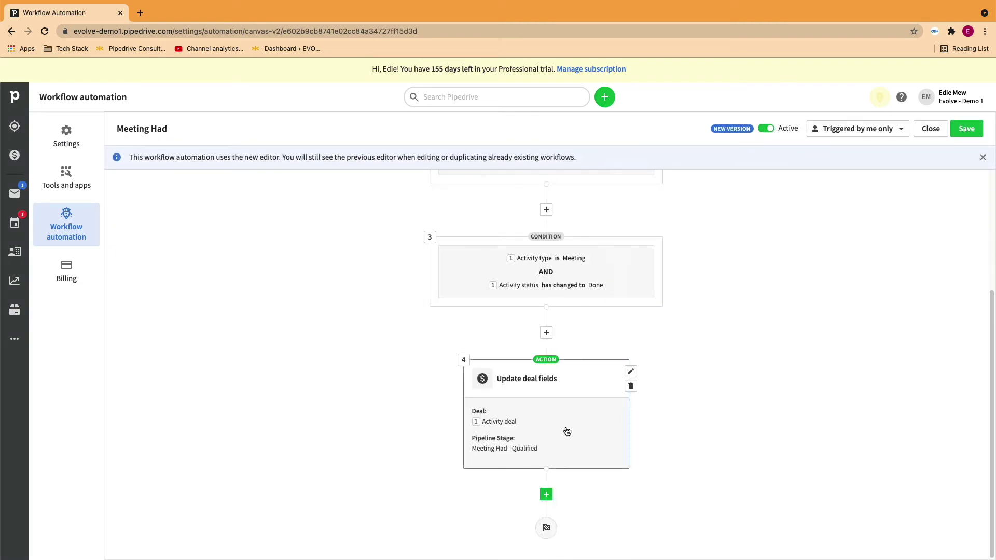
pyautogui.click(546, 495)
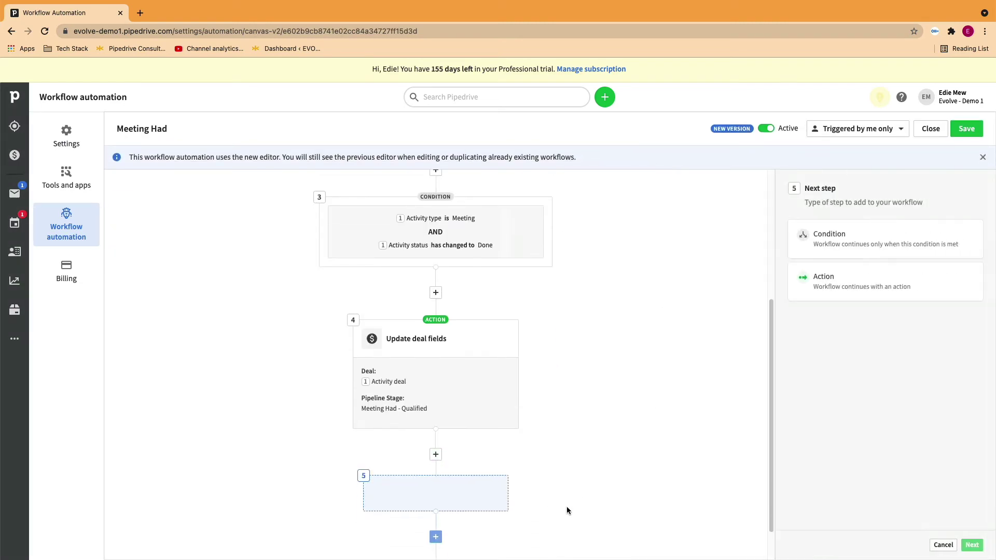
pyautogui.click(870, 289)
pyautogui.click(972, 546)
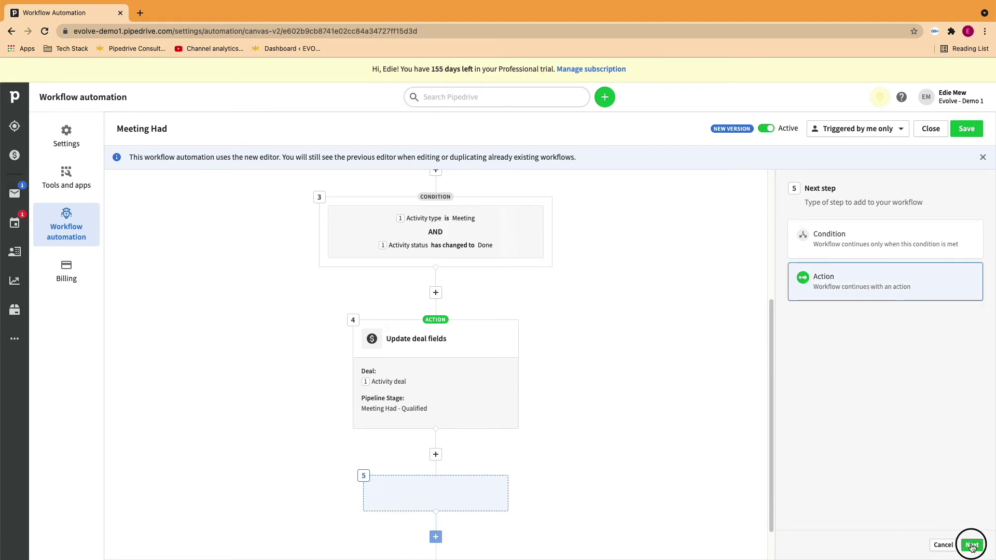
# Choose an activity action, Create activity, including the Linked organization and Time fields.
pyautogui.click(838, 314)
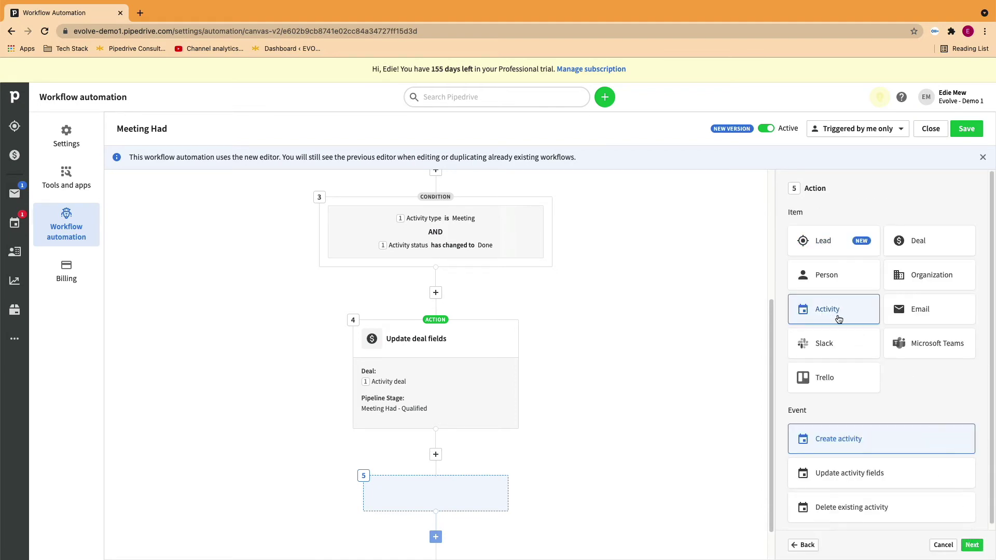
pyautogui.click(973, 546)
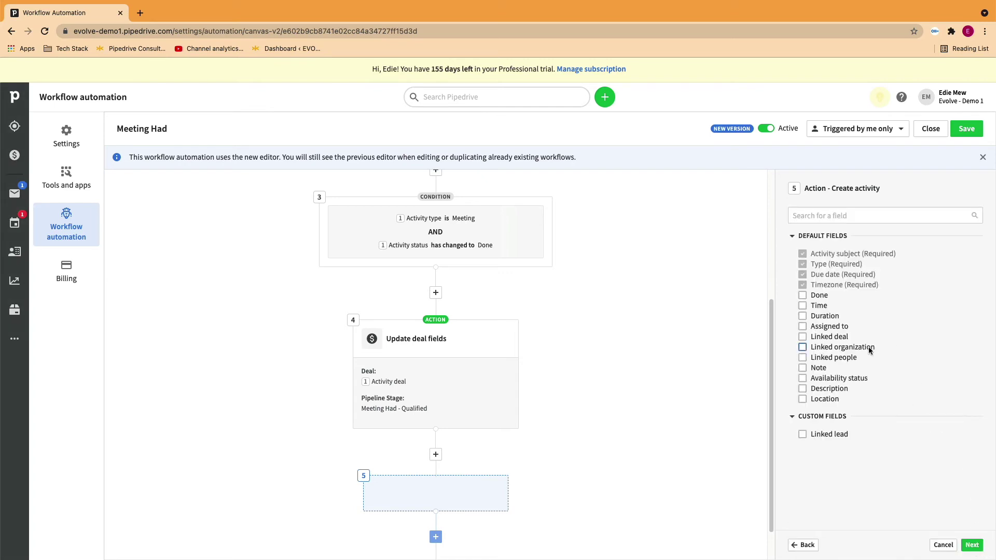
pyautogui.click(803, 349)
pyautogui.click(804, 309)
pyautogui.click(973, 546)
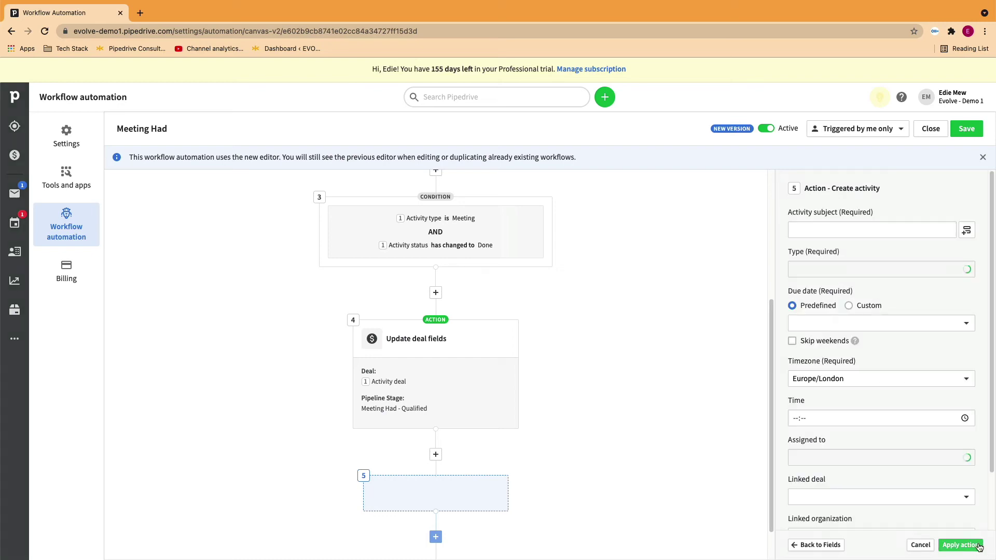
# Give the new activity the subject 'Follow Up' and the type Email.
pyautogui.click(843, 233)
pyautogui.click(965, 231)
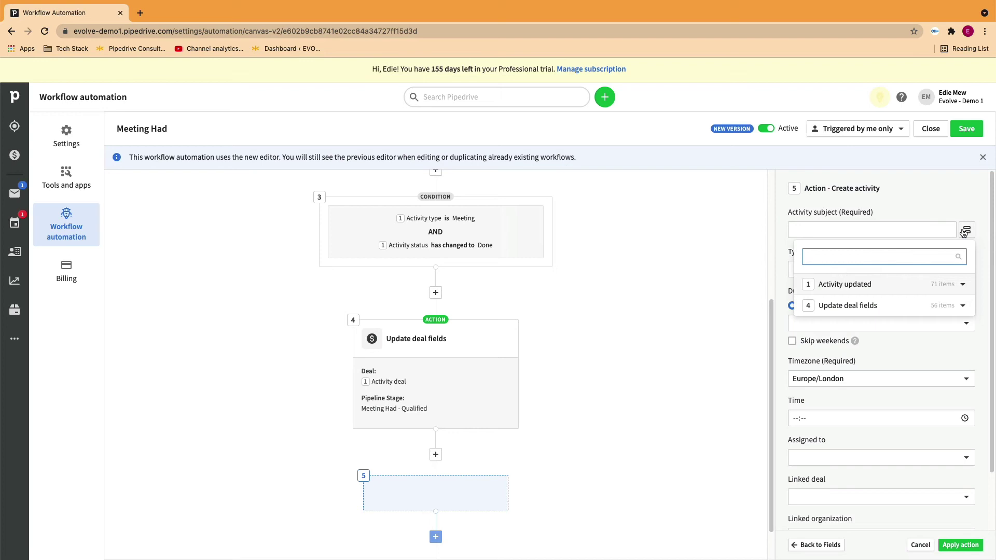
pyautogui.click(963, 232)
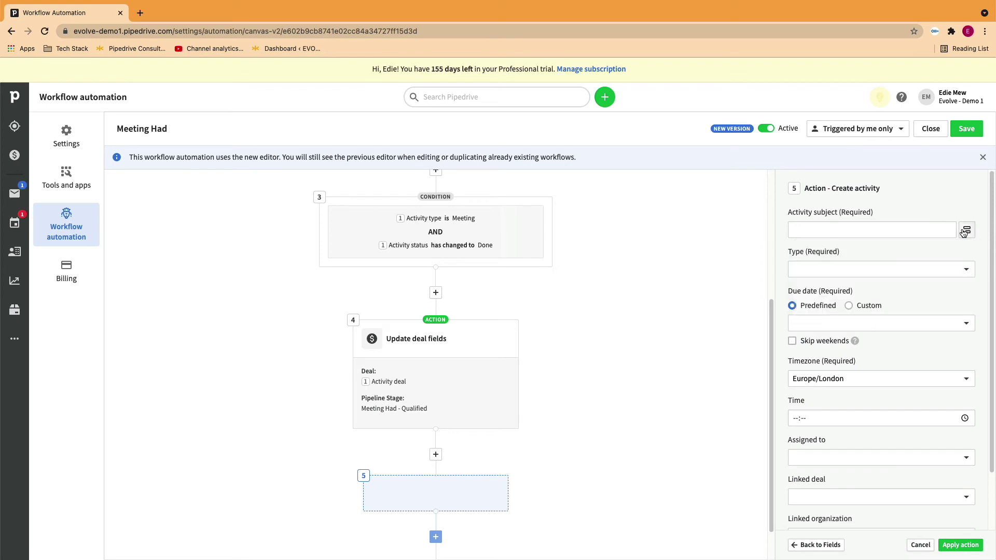
pyautogui.click(864, 231)
pyautogui.write('Follow Up')
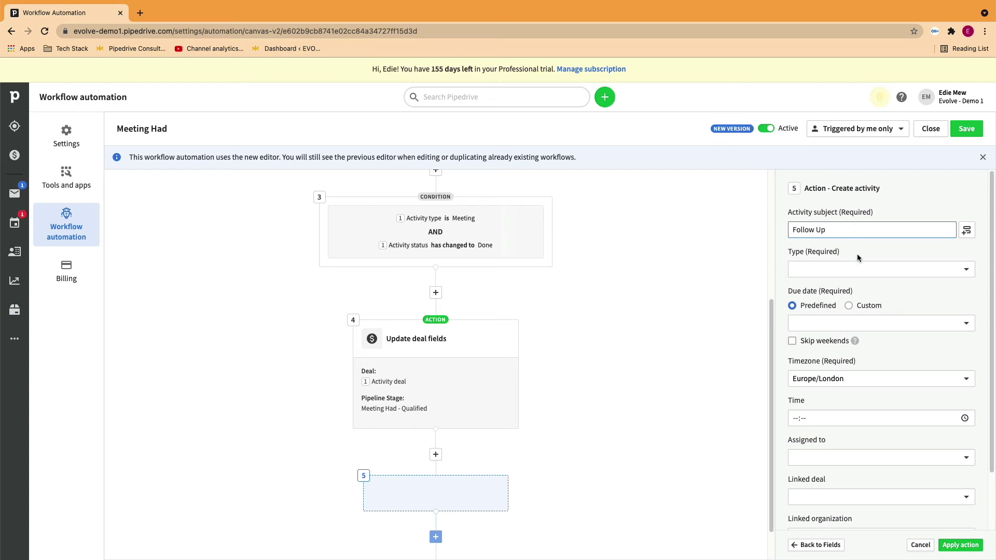
pyautogui.click(854, 270)
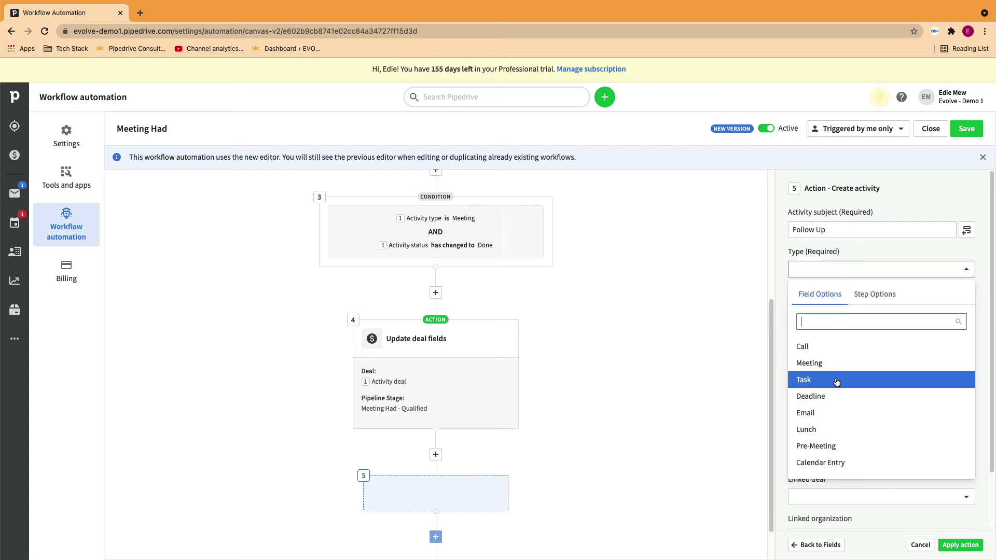
pyautogui.click(834, 413)
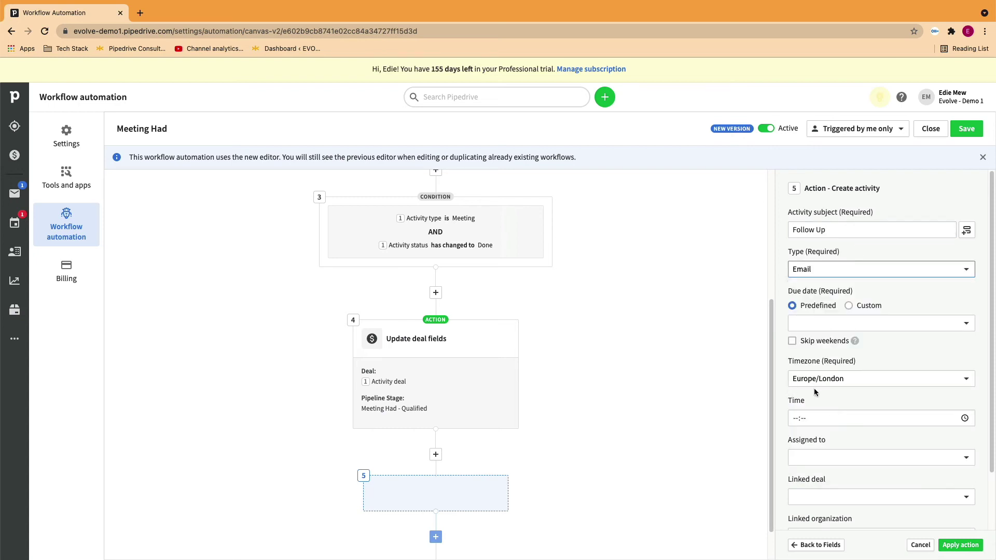
# Set the due date to In 1 week, skipping weekends, at 09:00.
pyautogui.scroll(-2, 819, 332)
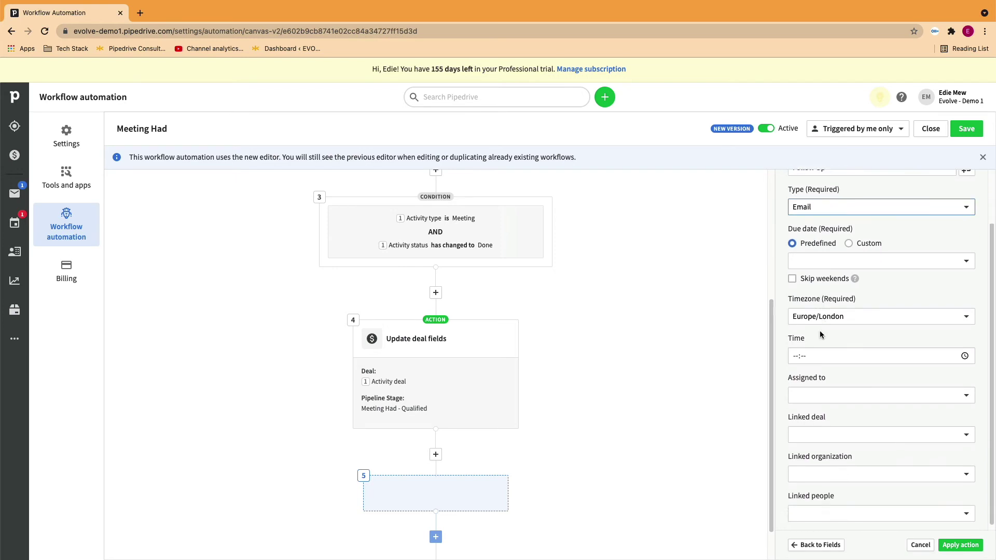
pyautogui.click(827, 255)
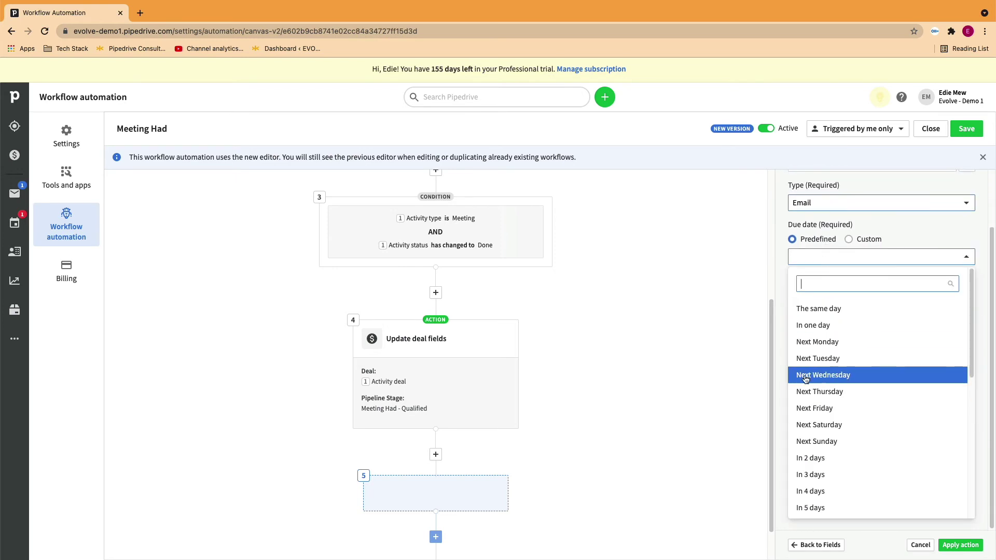
pyautogui.scroll(-1, 847, 408)
pyautogui.scroll(-2, 847, 408)
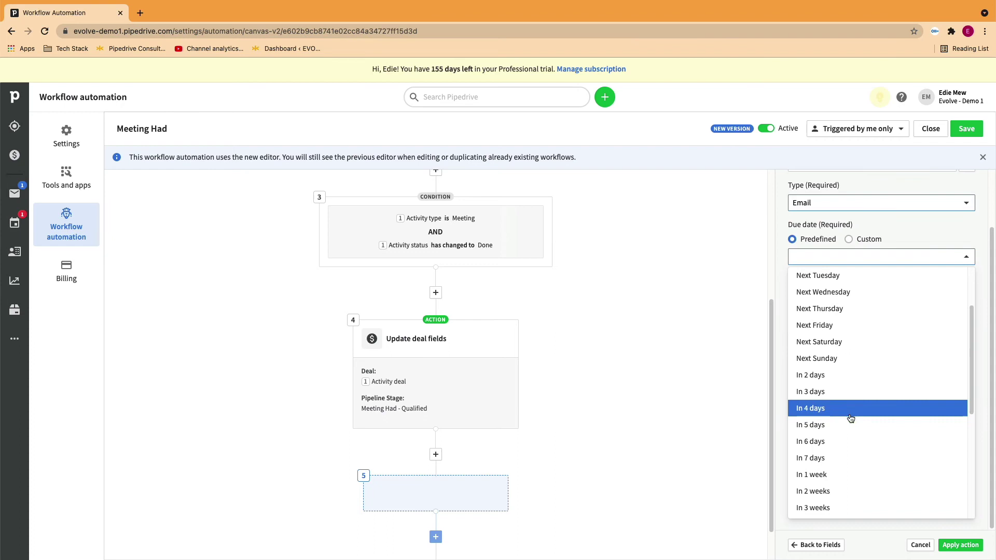
pyautogui.scroll(-1, 846, 415)
pyautogui.click(825, 456)
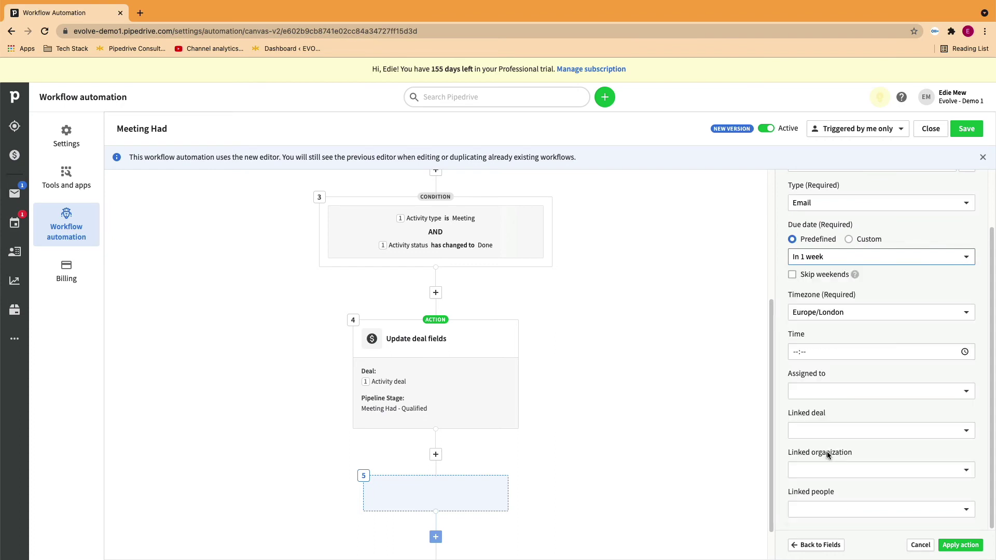
pyautogui.click(794, 276)
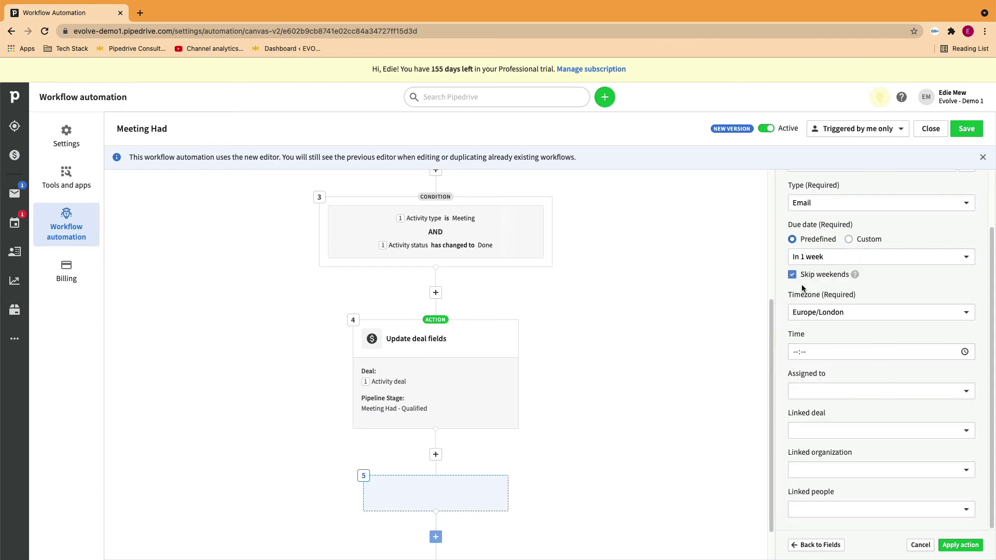
pyautogui.click(820, 353)
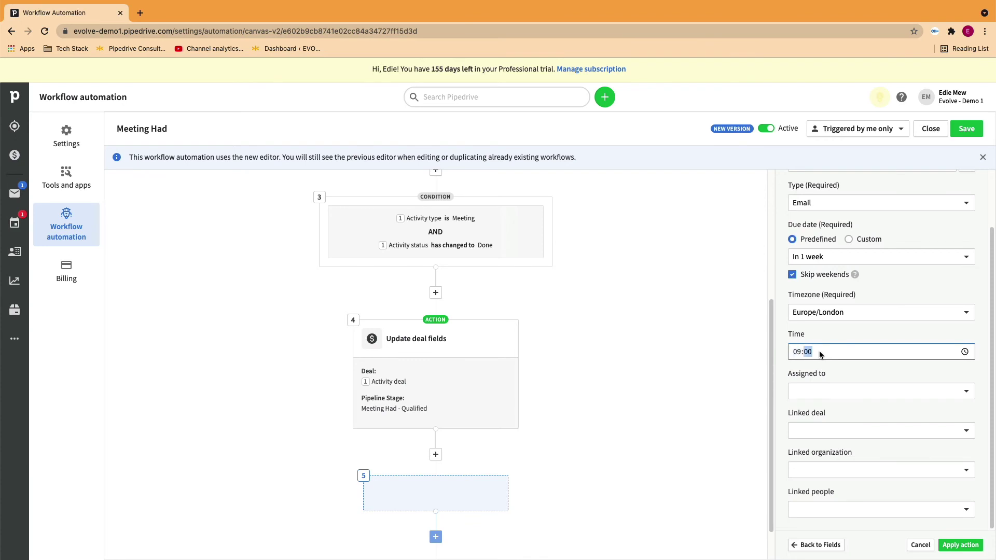
# Assign the activity to the triggering activity's previous assignee and link its deal.
pyautogui.click(811, 390)
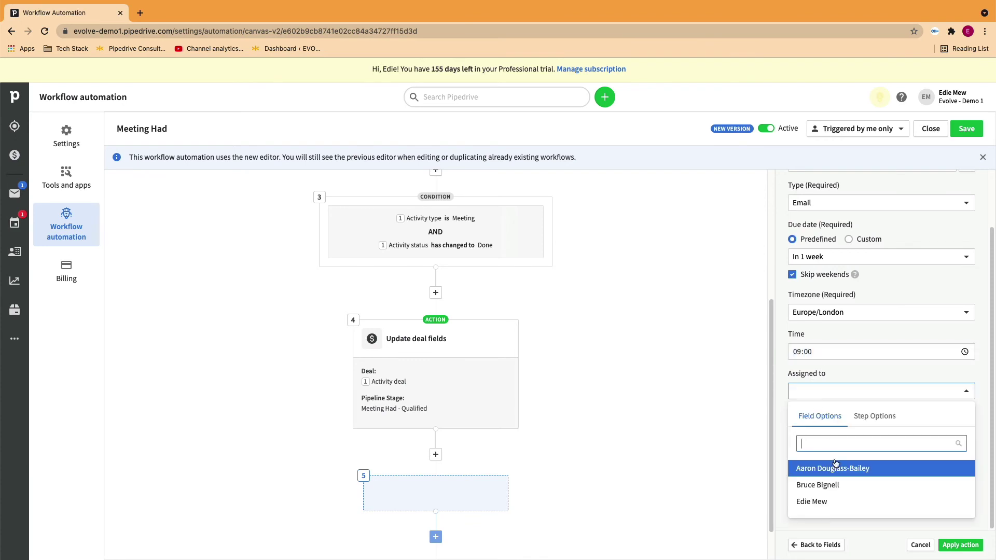
pyautogui.click(868, 418)
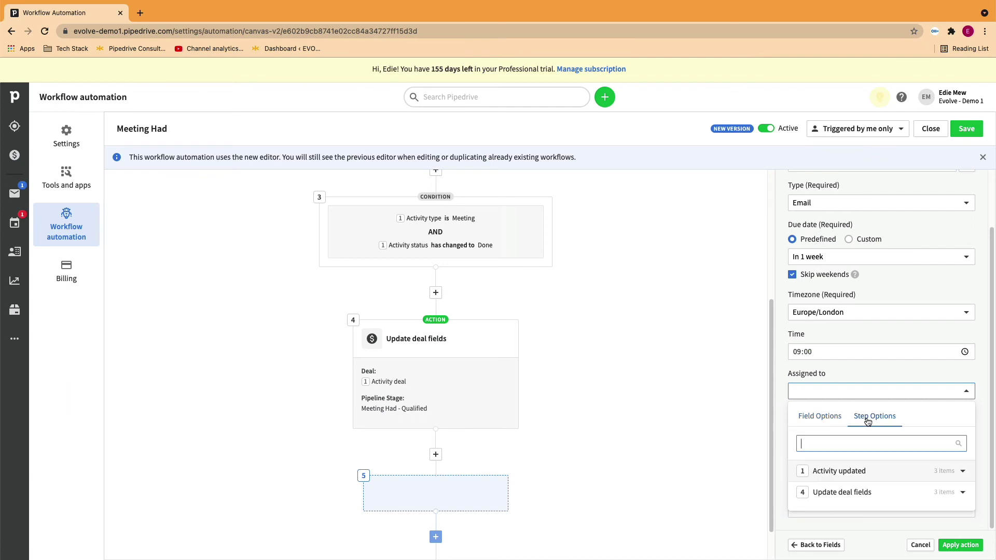
pyautogui.click(847, 472)
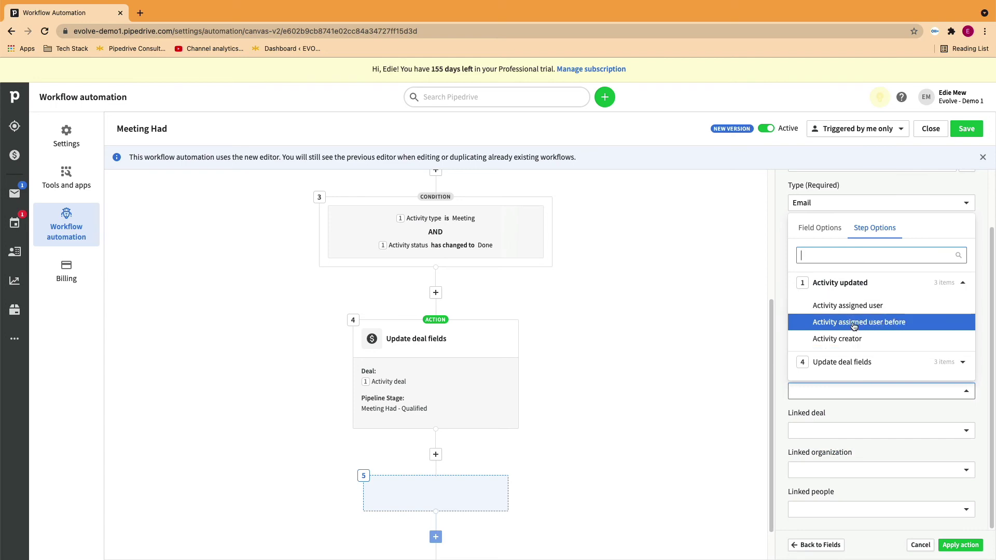
pyautogui.click(854, 323)
pyautogui.click(828, 427)
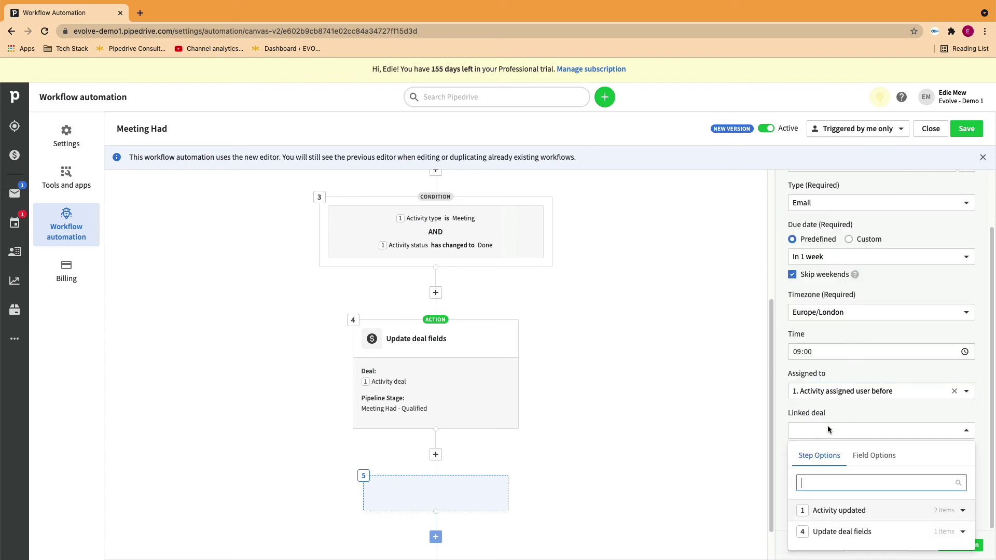
pyautogui.click(843, 511)
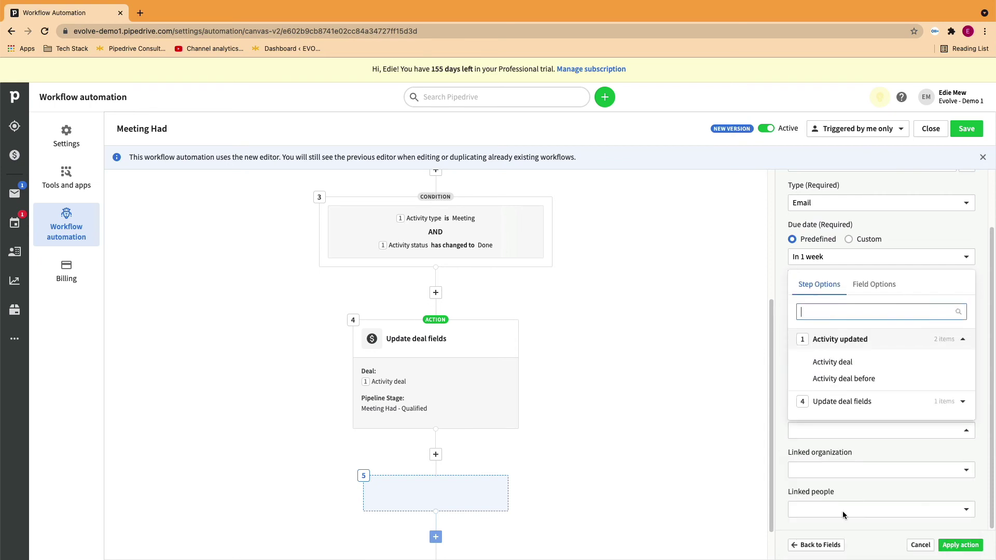
pyautogui.click(833, 359)
# Link the triggering activity's organization and contact person to the new activity.
pyautogui.click(829, 465)
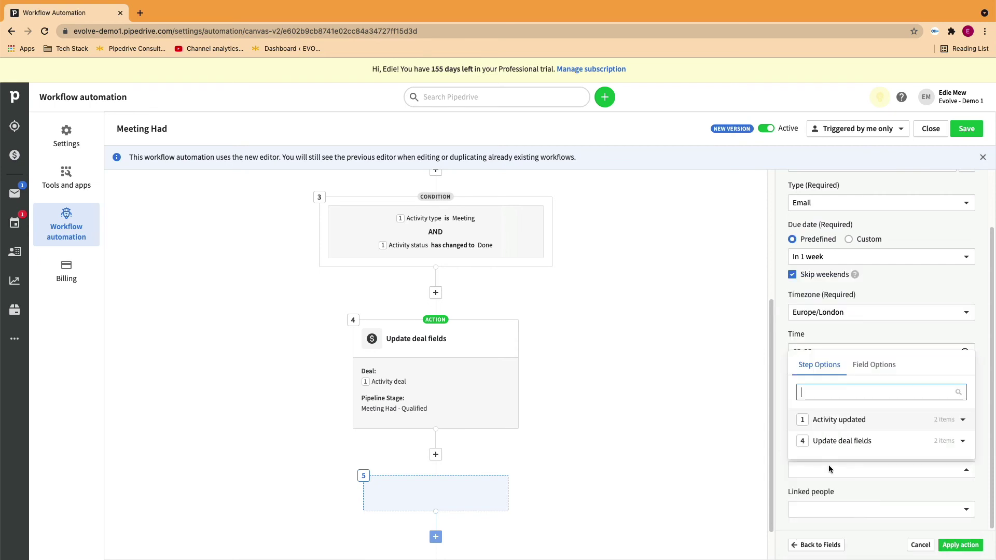
pyautogui.click(829, 418)
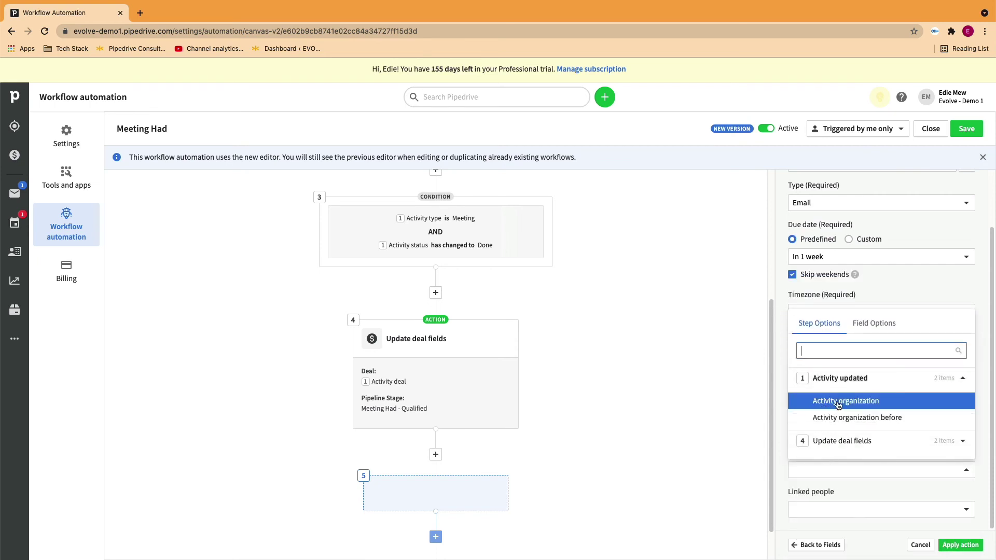
pyautogui.click(834, 405)
pyautogui.click(829, 505)
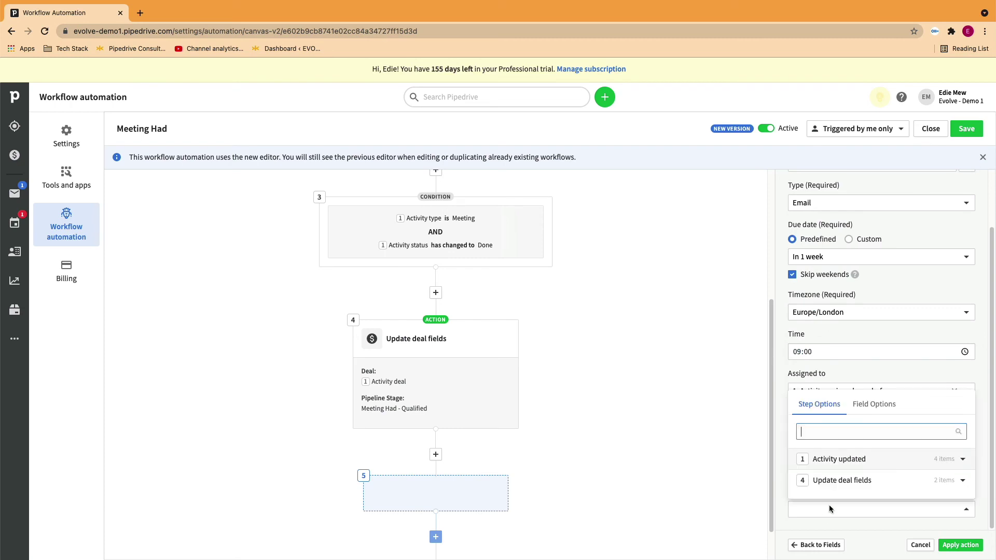
pyautogui.click(828, 459)
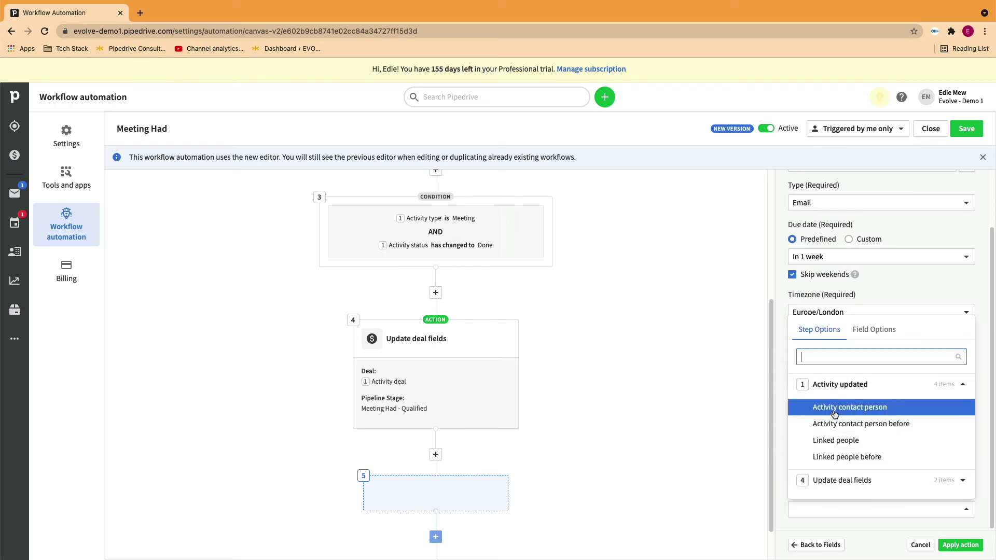
pyautogui.click(834, 410)
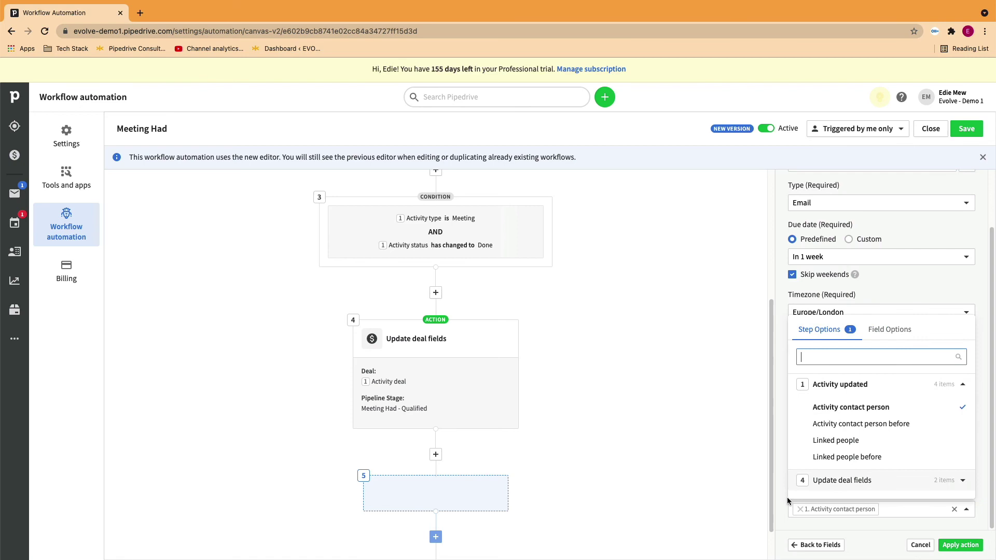
pyautogui.click(904, 282)
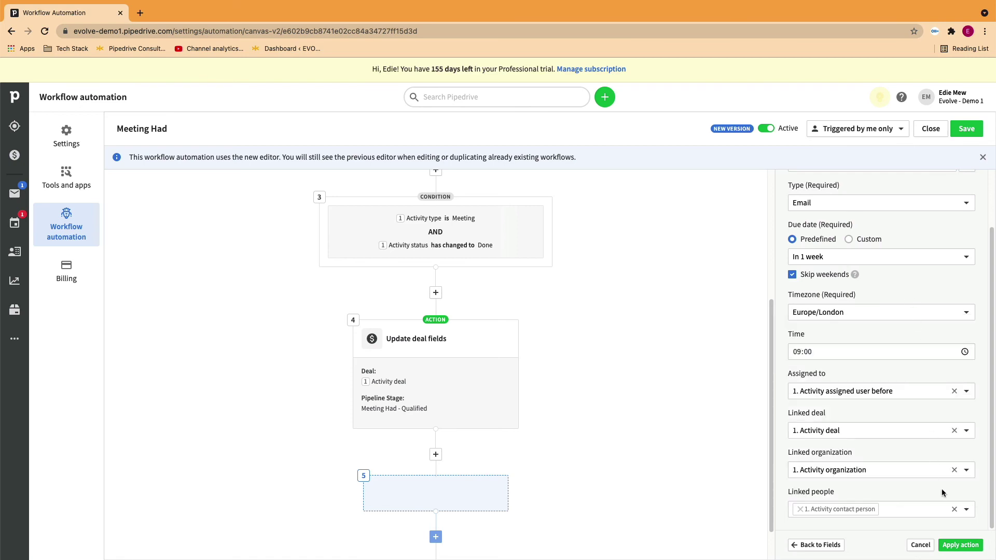
# Apply the Create activity step, then save and publish the workflow.
pyautogui.click(958, 544)
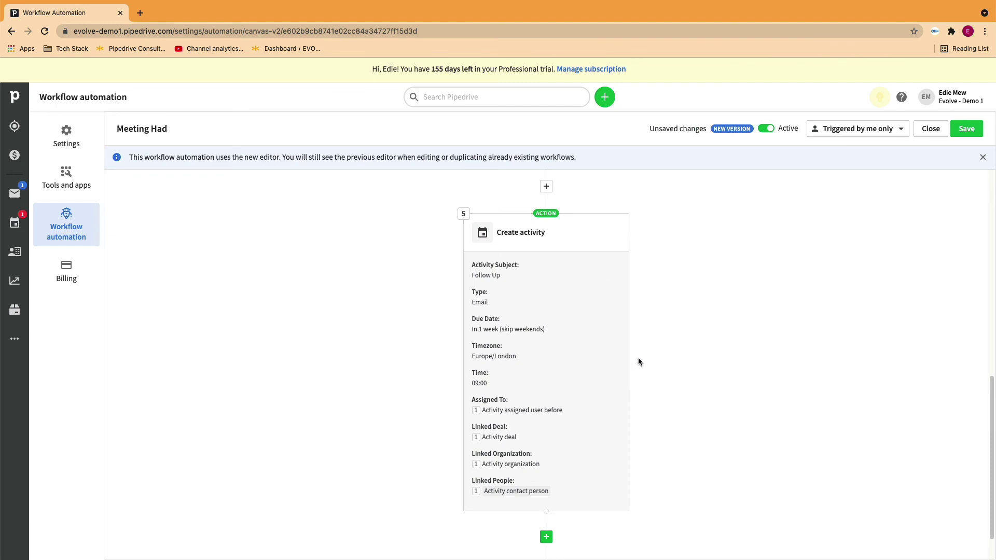
pyautogui.click(963, 134)
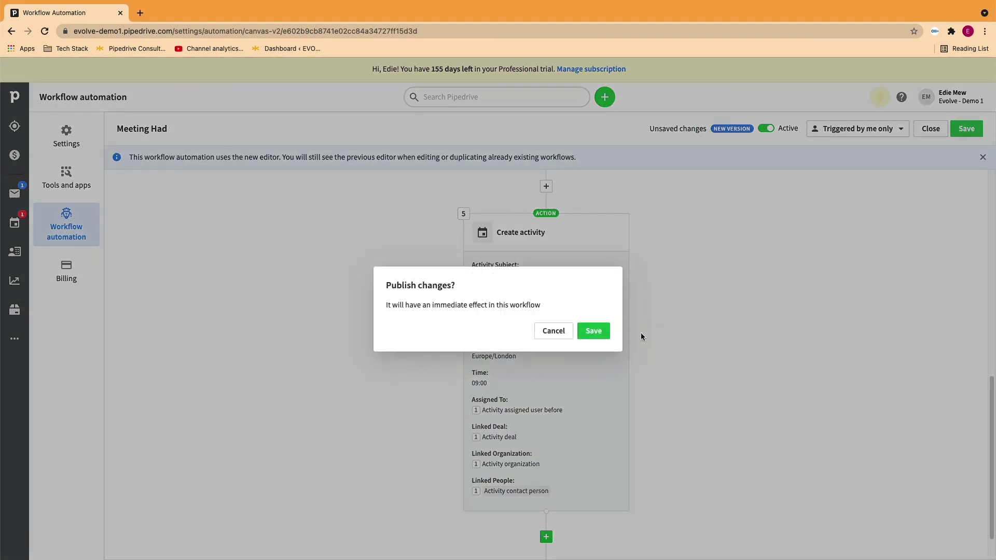
pyautogui.click(594, 331)
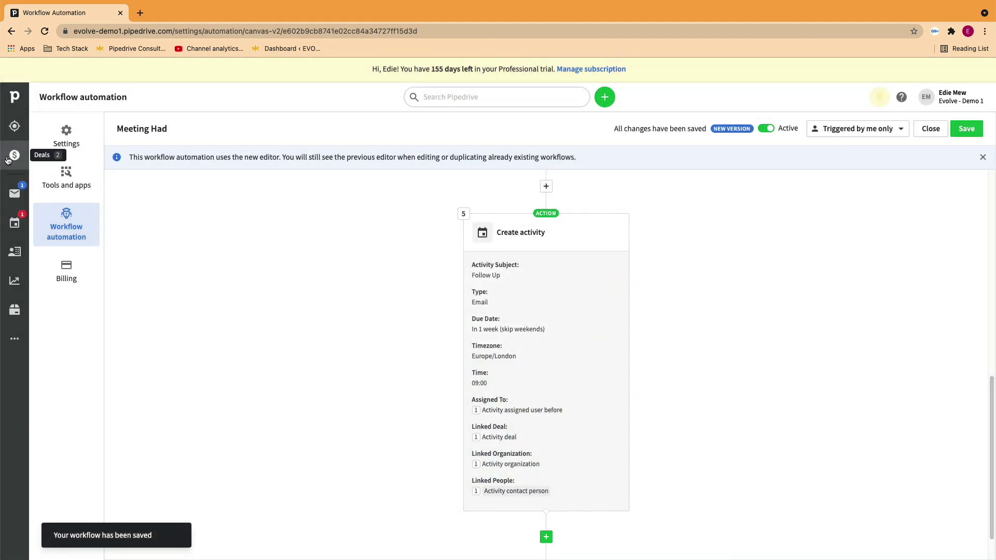
# Move the Amazon deal back to Meeting Booked and mark its Meeting as not done.
pyautogui.click(13, 156)
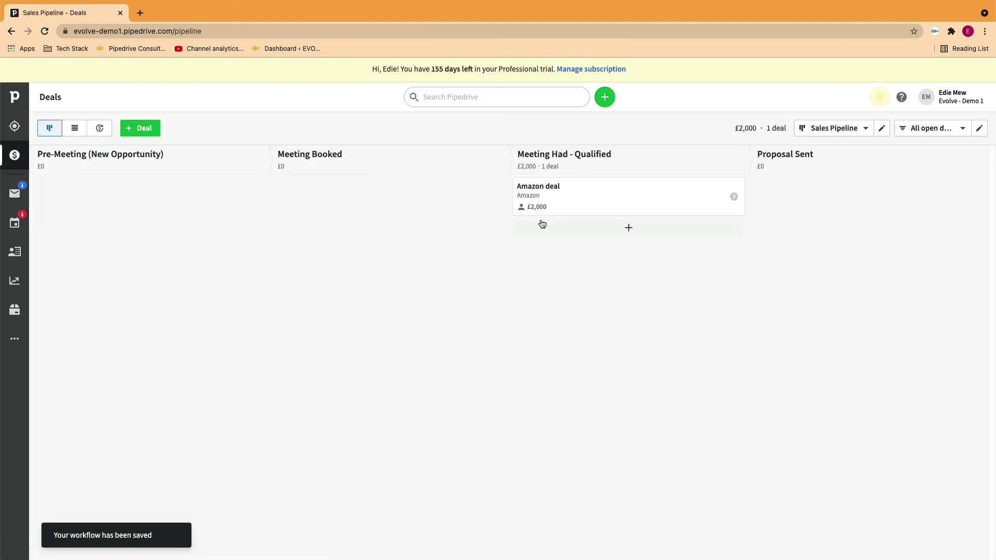
pyautogui.moveTo(546, 196); pyautogui.dragTo(317, 192)
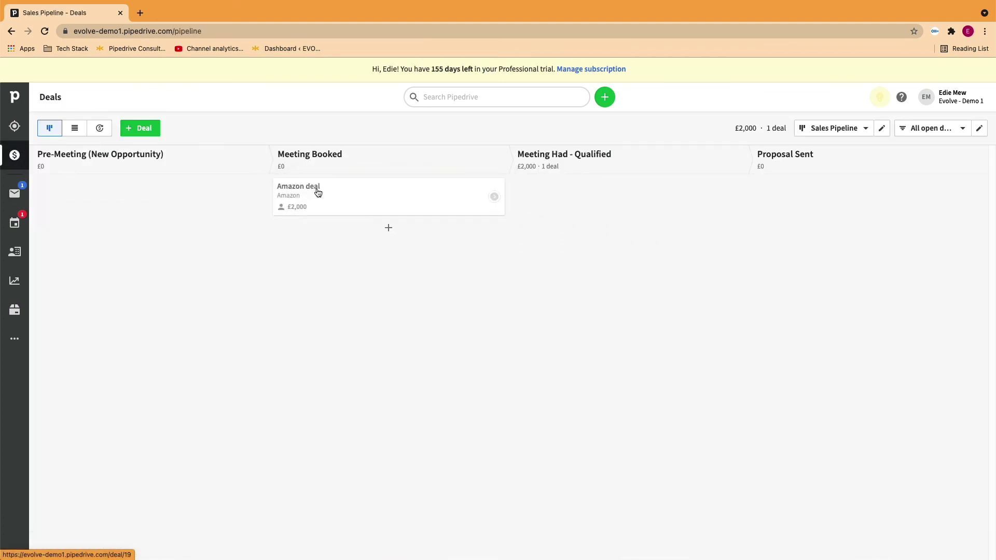
pyautogui.click(318, 193)
pyautogui.click(450, 454)
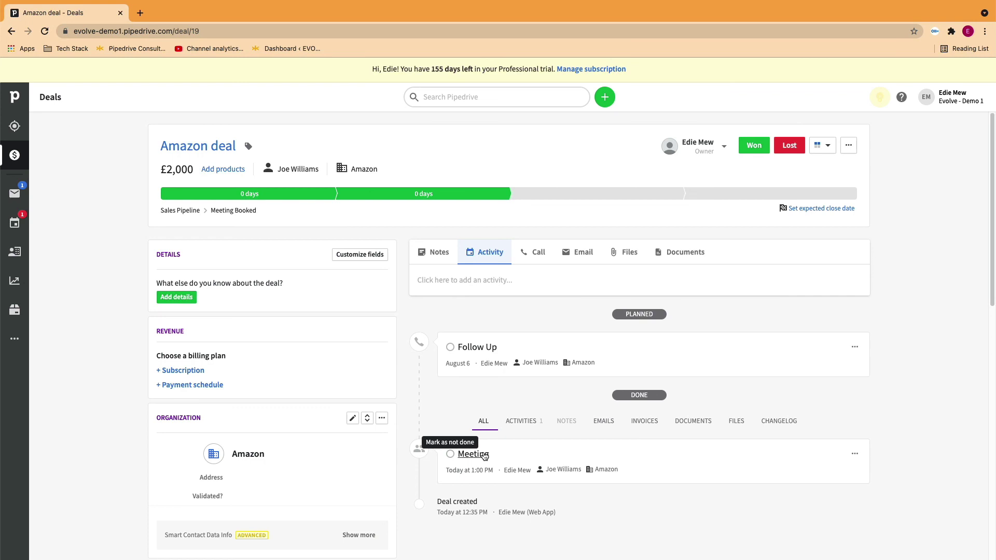
# Delete the old Follow Up activity, then mark the Meeting done to trigger the workflow.
pyautogui.click(855, 399)
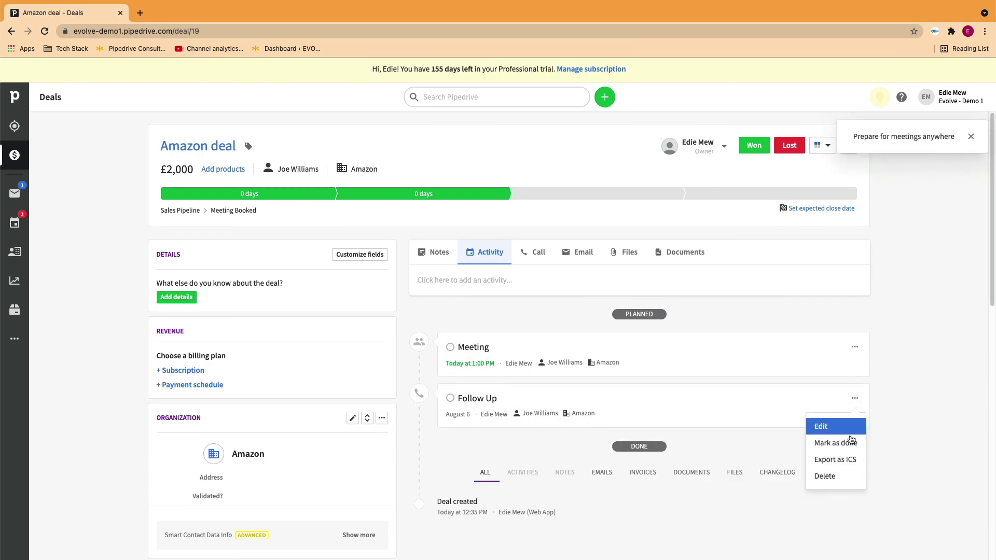
pyautogui.click(824, 474)
pyautogui.click(598, 326)
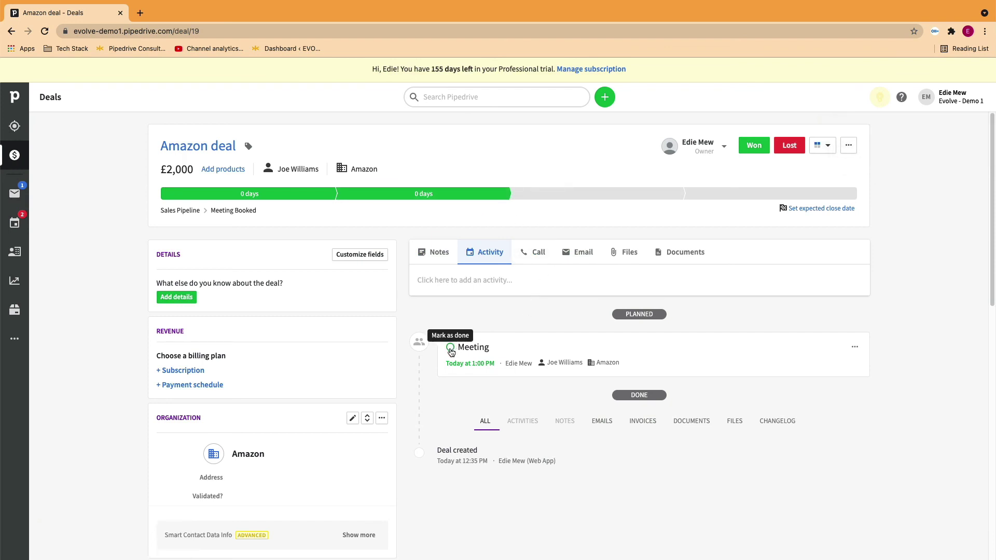
pyautogui.click(450, 349)
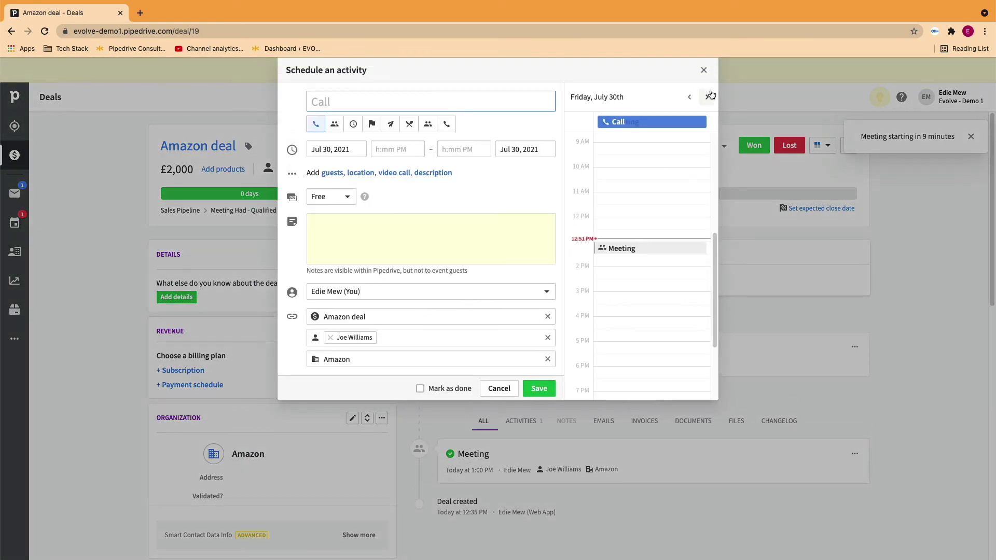
pyautogui.click(704, 71)
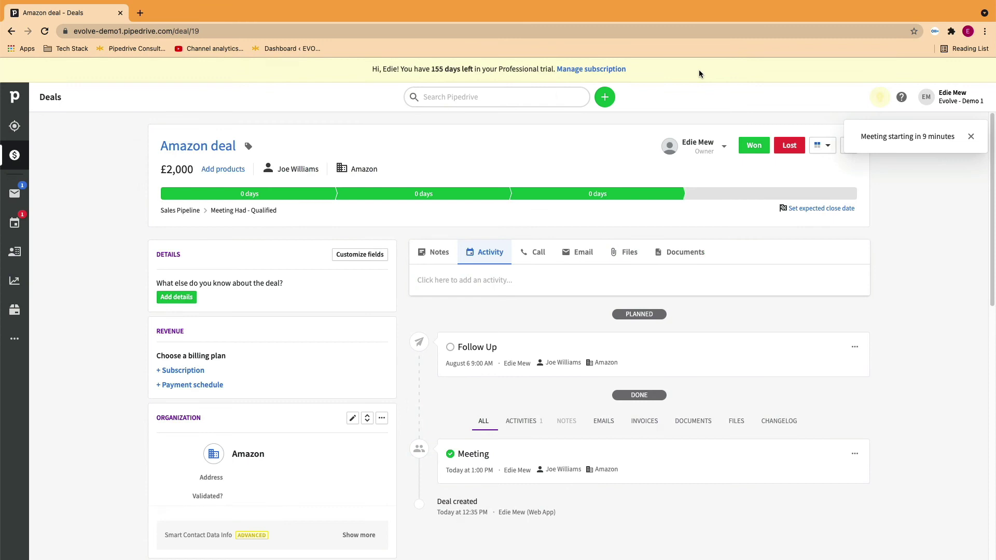